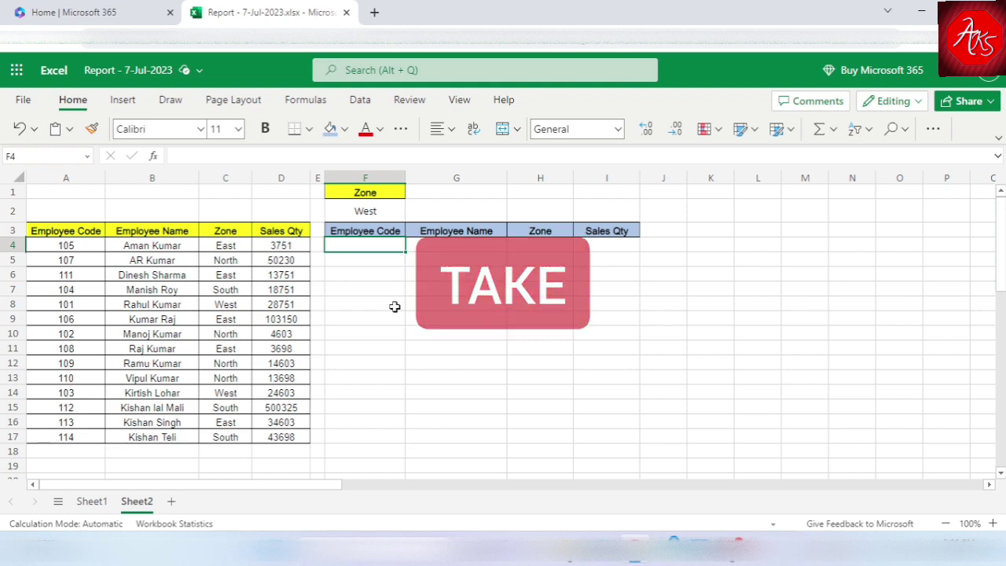
Review the employee table A4:D17 and select F4 as the result cell
mouse_move(74, 228)
mouse_down()
mouse_move(227, 331)
mouse_move(280, 334)
mouse_up()
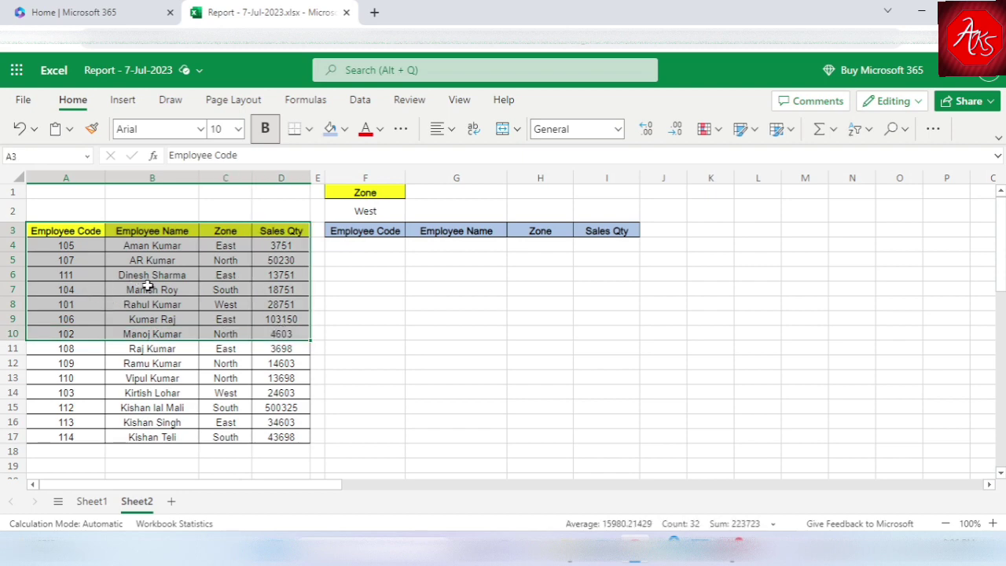
click(357, 240)
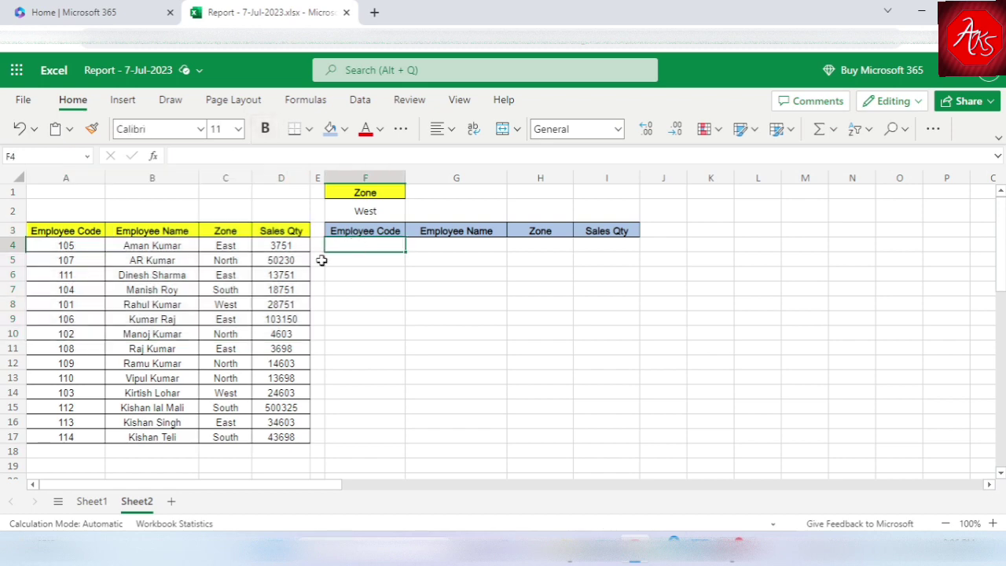
mouse_move(65, 376)
mouse_down()
mouse_move(147, 429)
mouse_move(274, 439)
mouse_up()
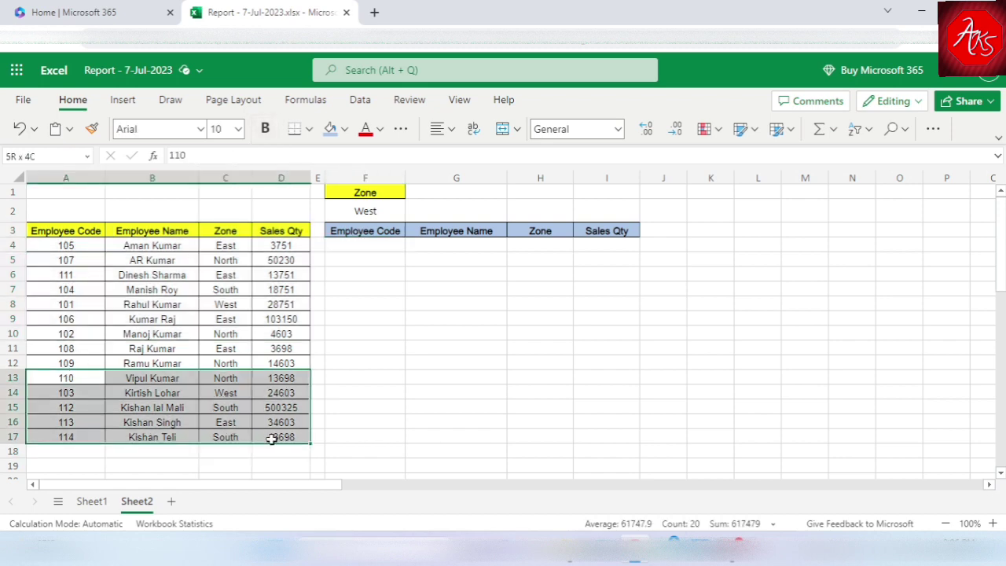
click(353, 247)
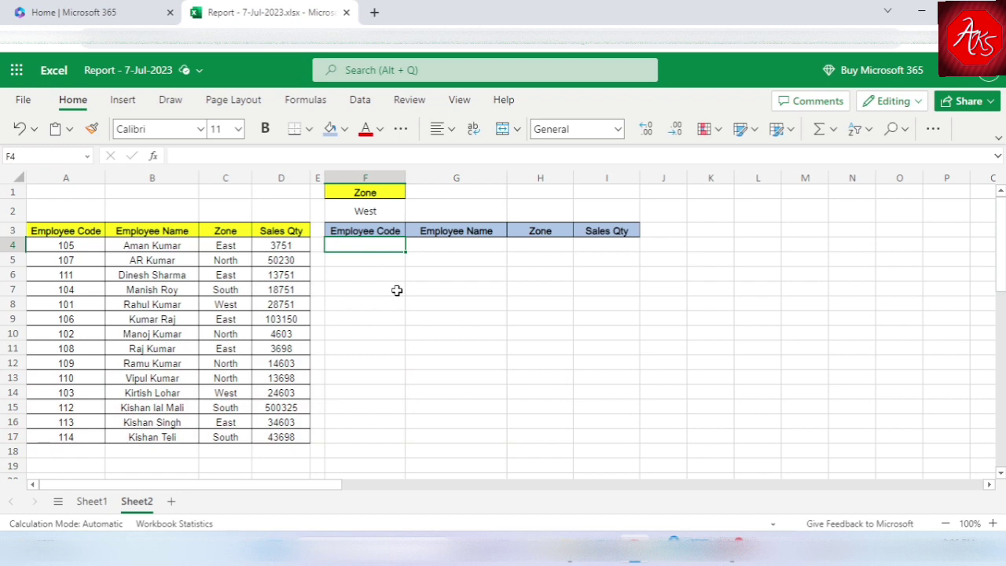
Enter =TAKE(A4:D17,5) in F4 to list the first five employee rows
text(=)
text(tak)
key(Tab)
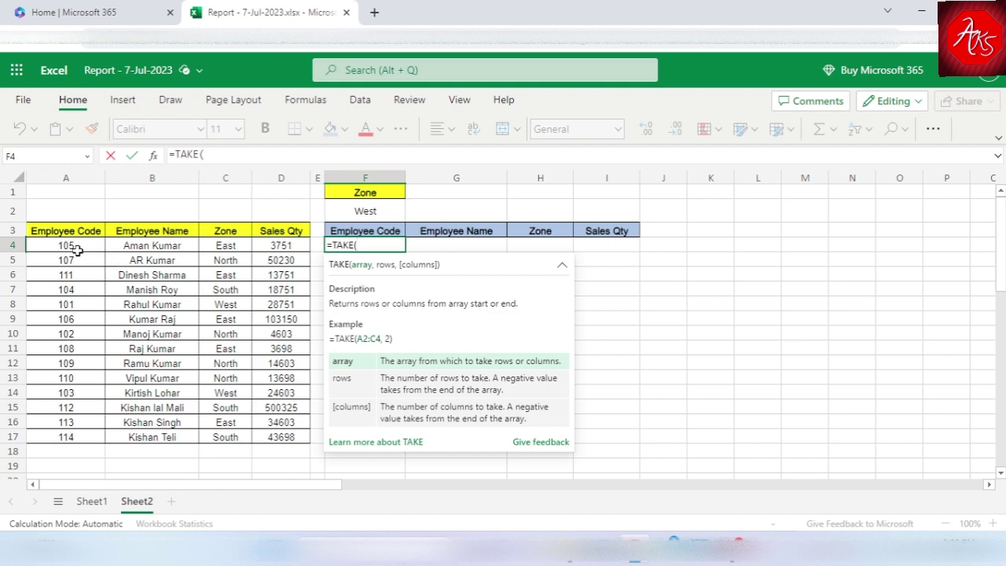
mouse_move(69, 246)
mouse_down()
mouse_move(236, 423)
mouse_move(268, 437)
mouse_up()
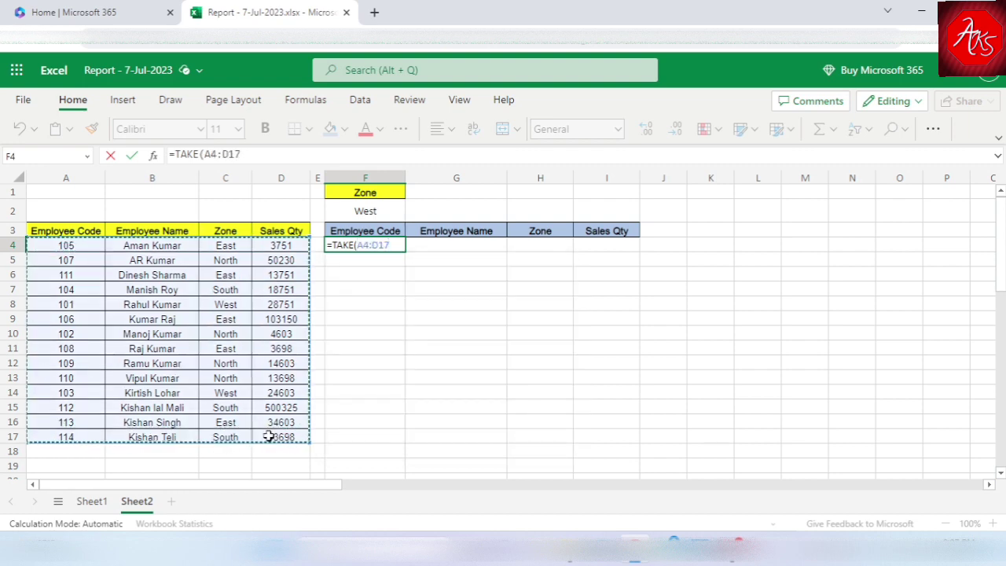
text(,)
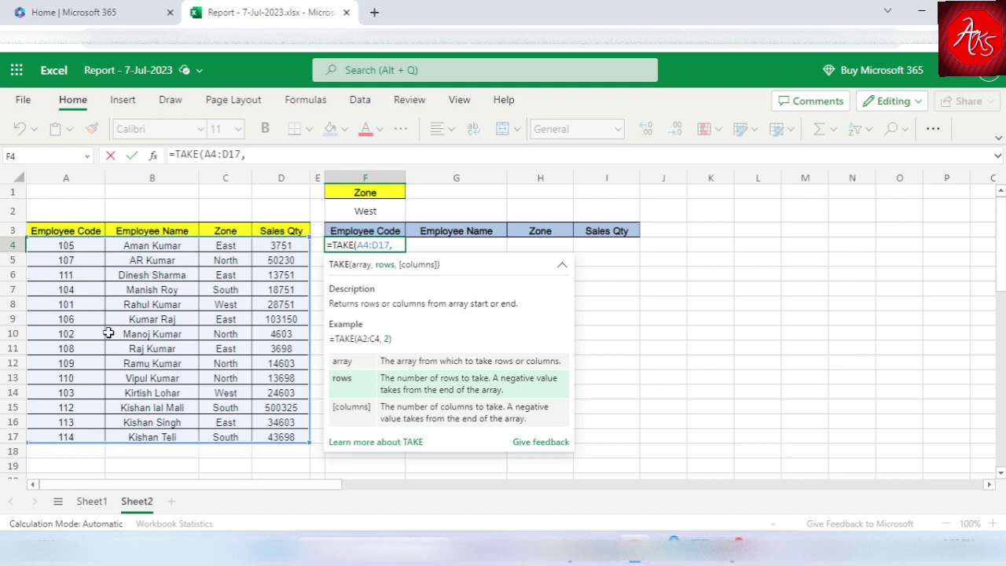
text(5)
text())
key(Return)
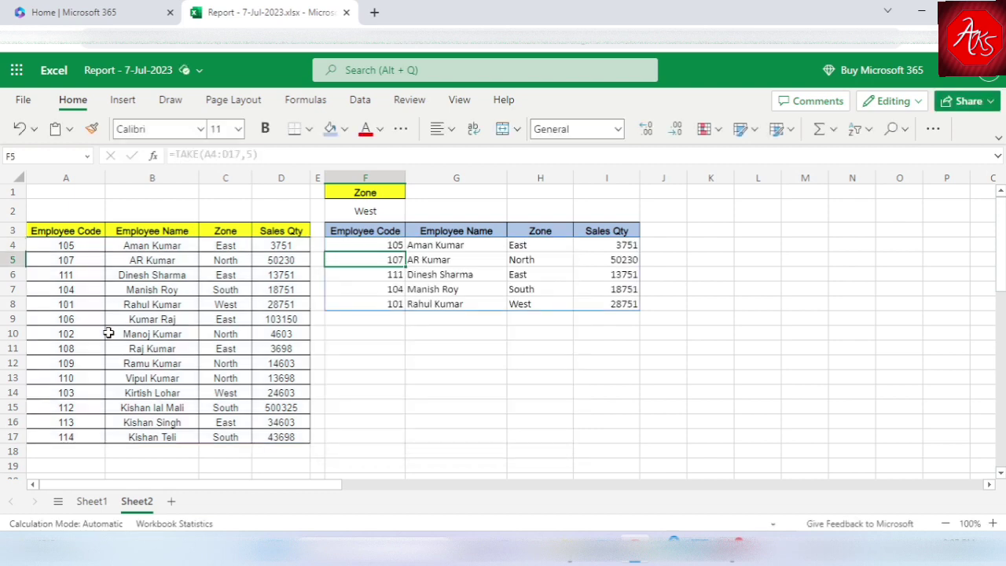
key(Up)
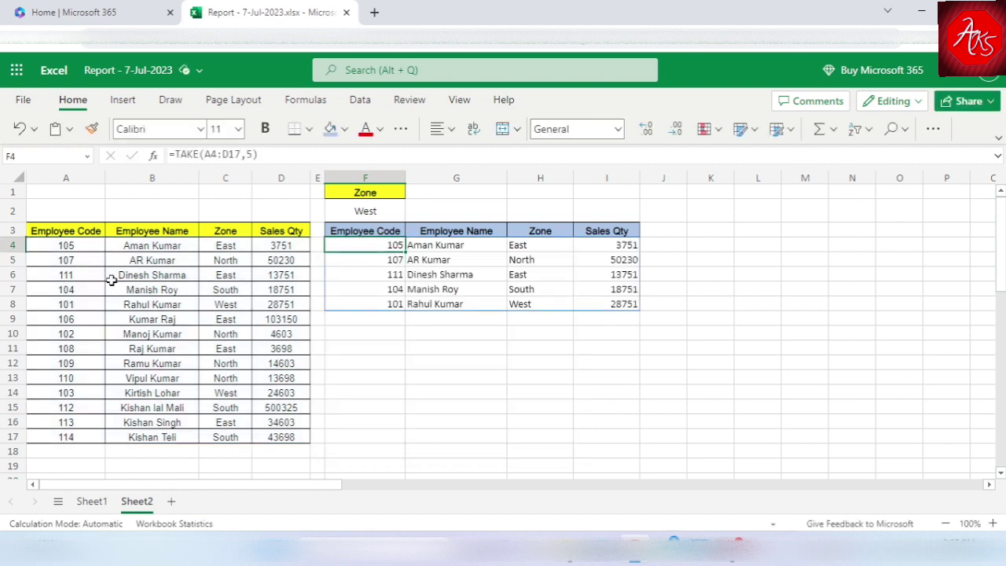
click(101, 273)
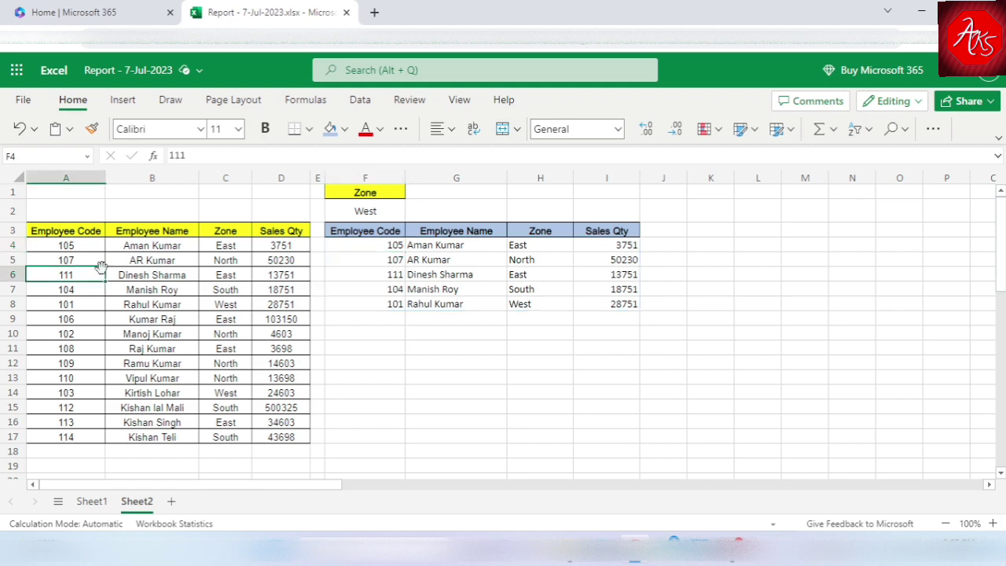
click(384, 250)
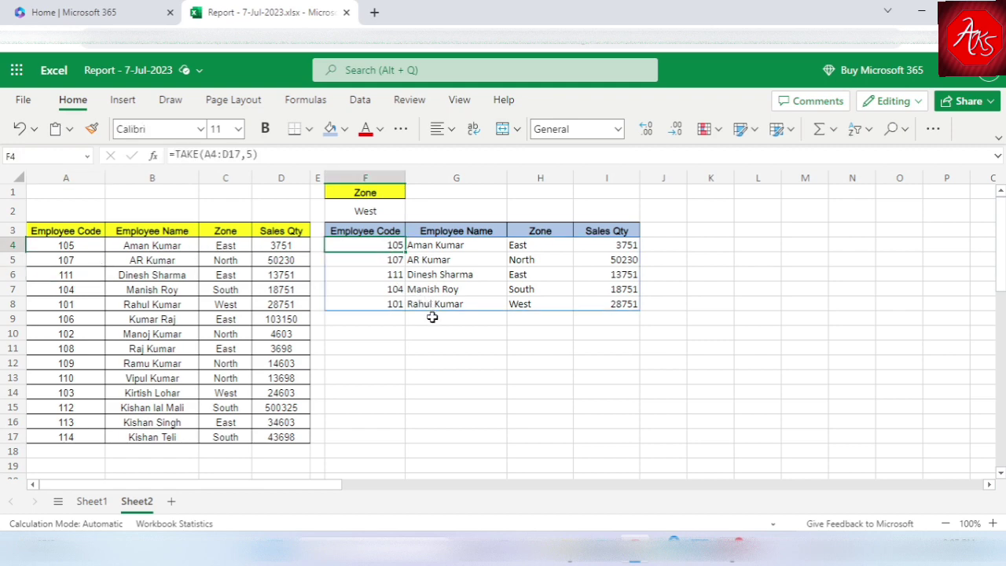
click(384, 331)
click(367, 240)
Change the F4 formula to =TAKE(A4:D17,-5) and compare with the table's last rows
key(F2)
key(Left)
key(BackSpace)
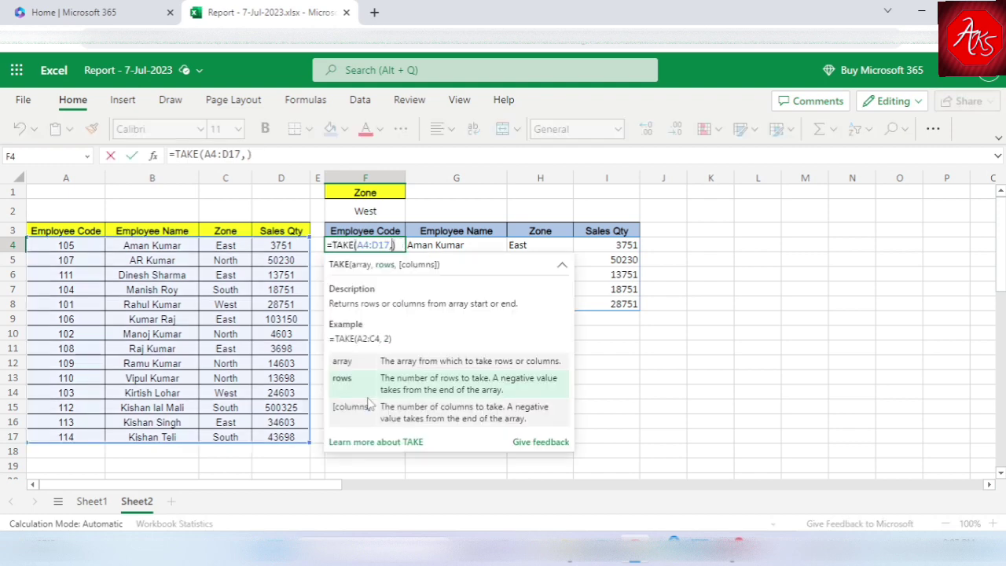
text(-5)
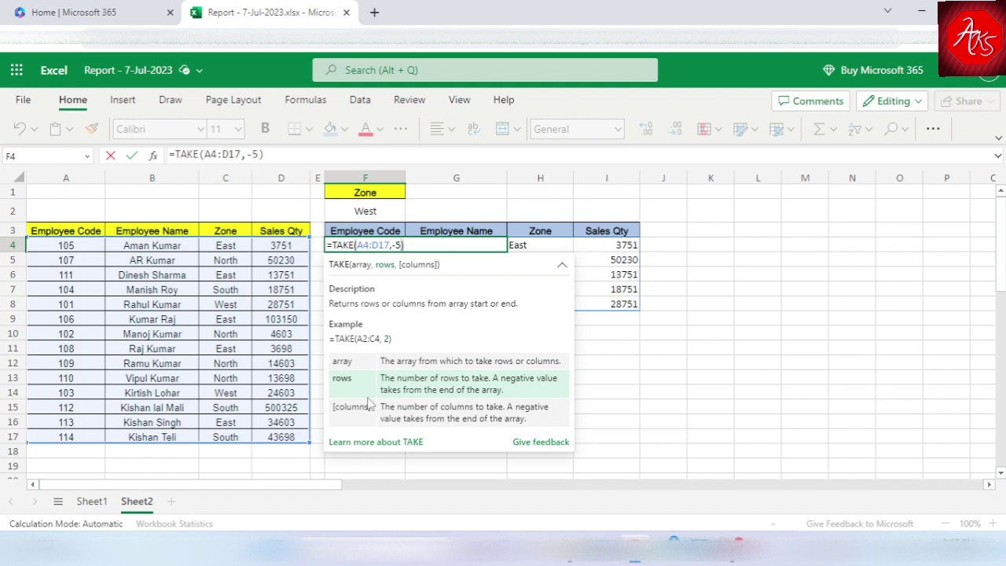
key(Return)
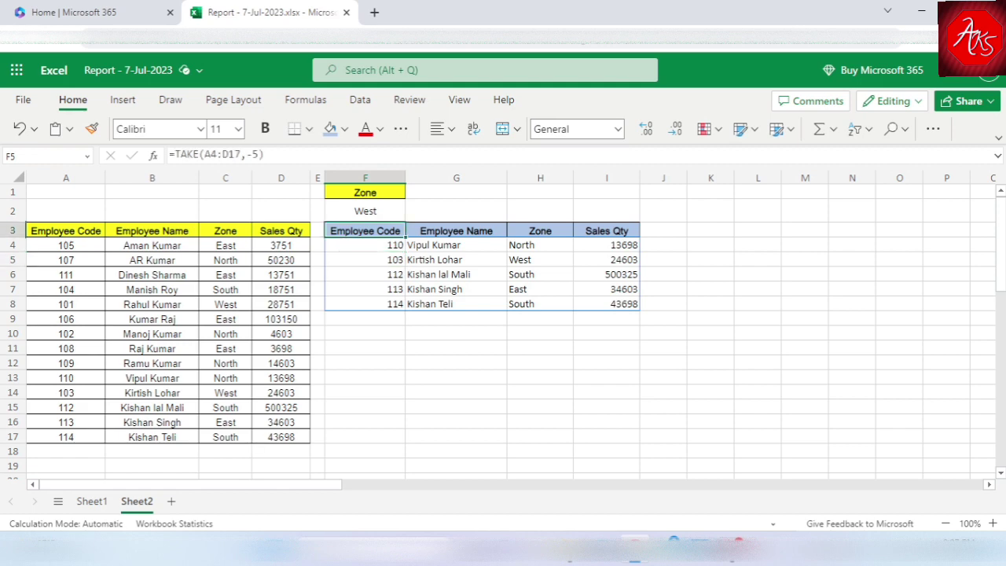
click(364, 230)
click(365, 244)
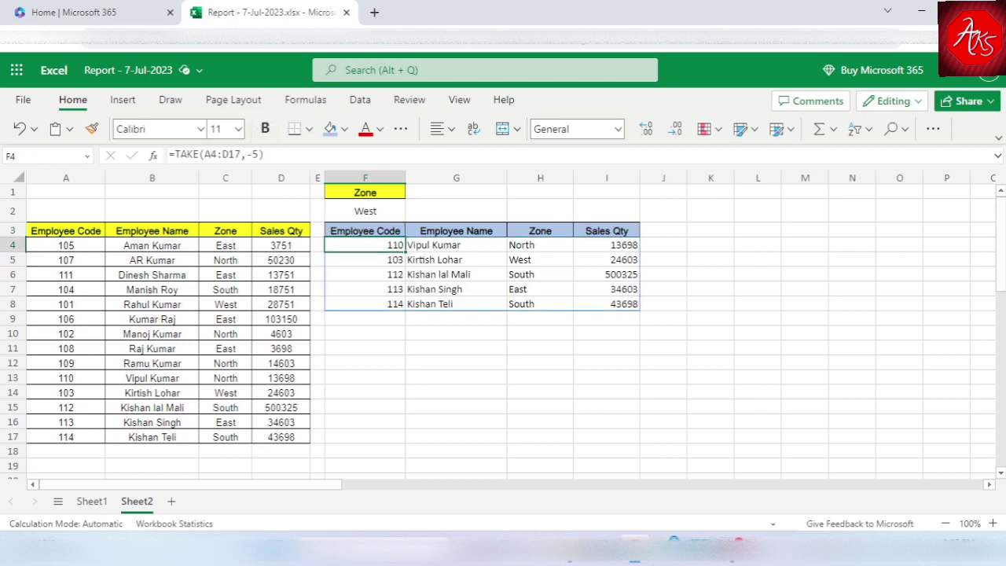
click(146, 424)
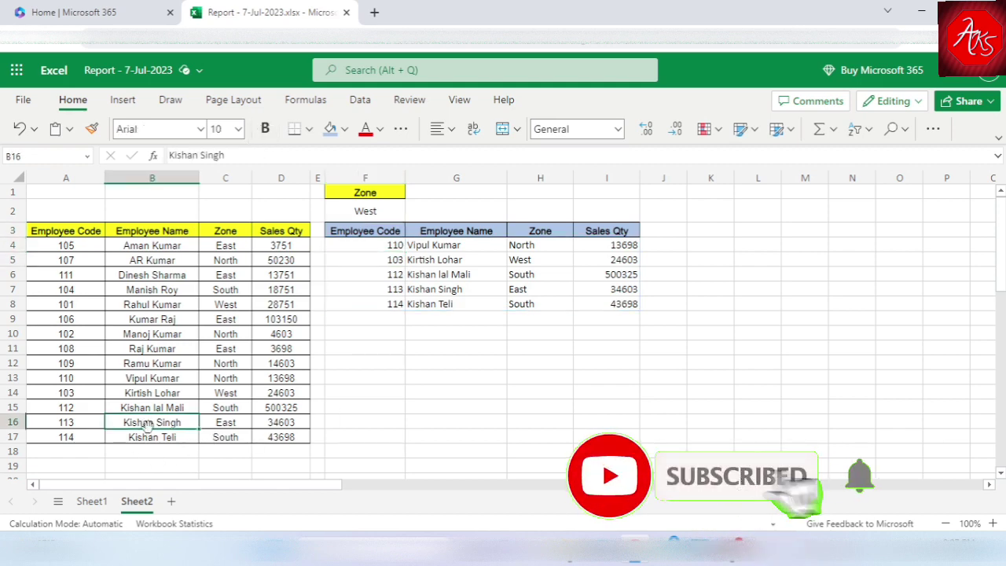
click(150, 378)
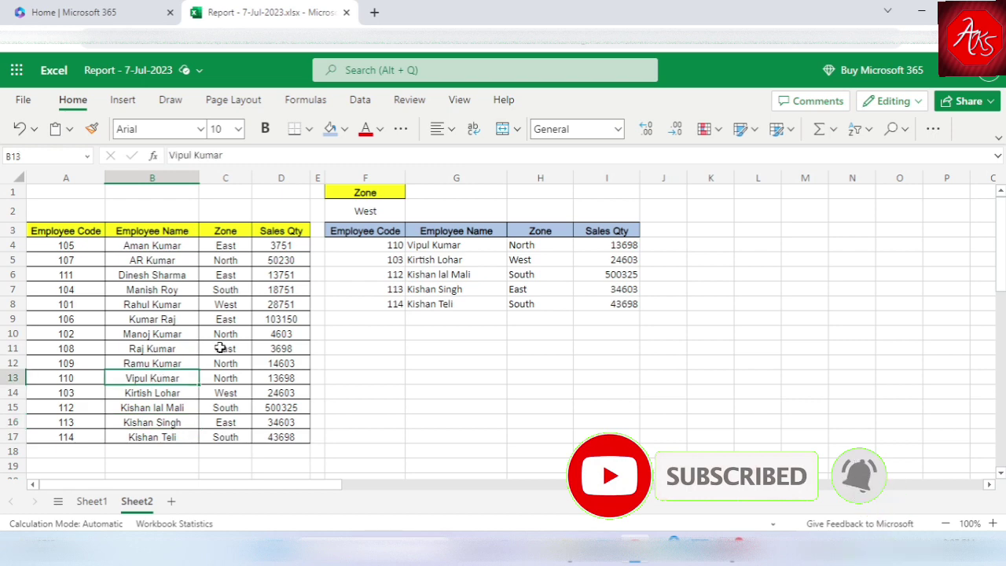
Edit the rows argument to -10 so F4 returns the last ten employee rows
click(360, 245)
key(F2)
key(Left)
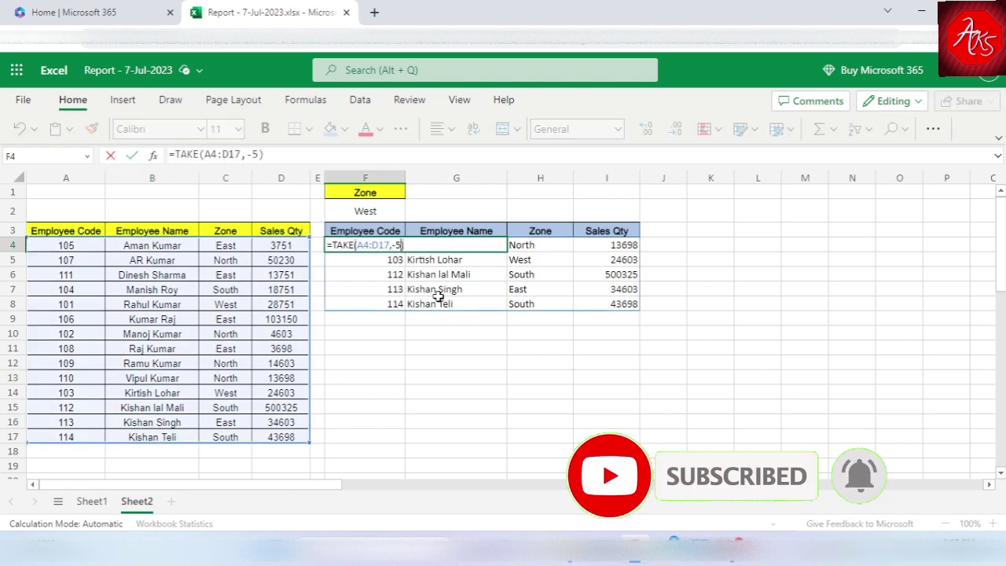
key(BackSpace)
text(10)
key(Return)
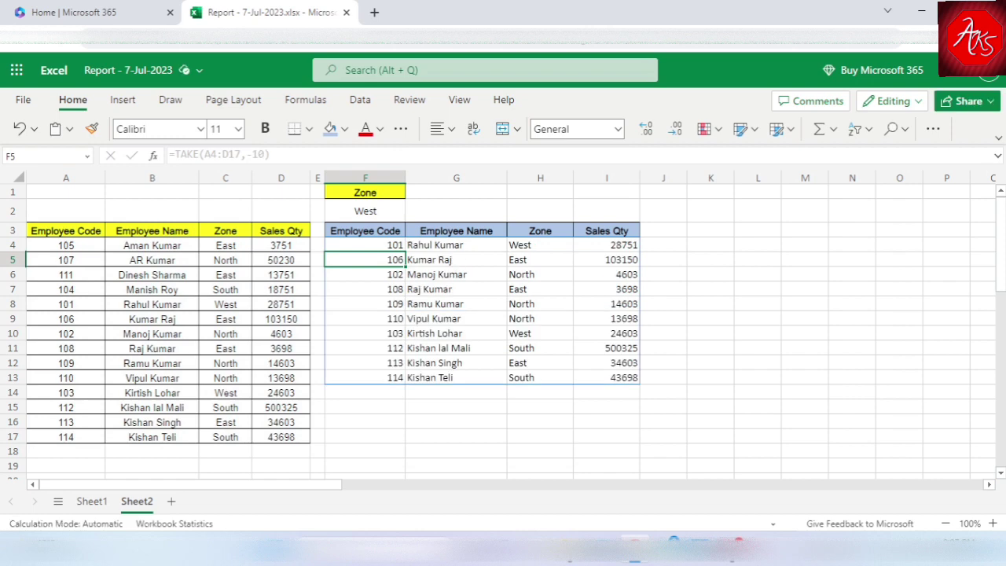
Change the F4 rows argument to -2 to return only the last two rows
click(365, 245)
key(F2)
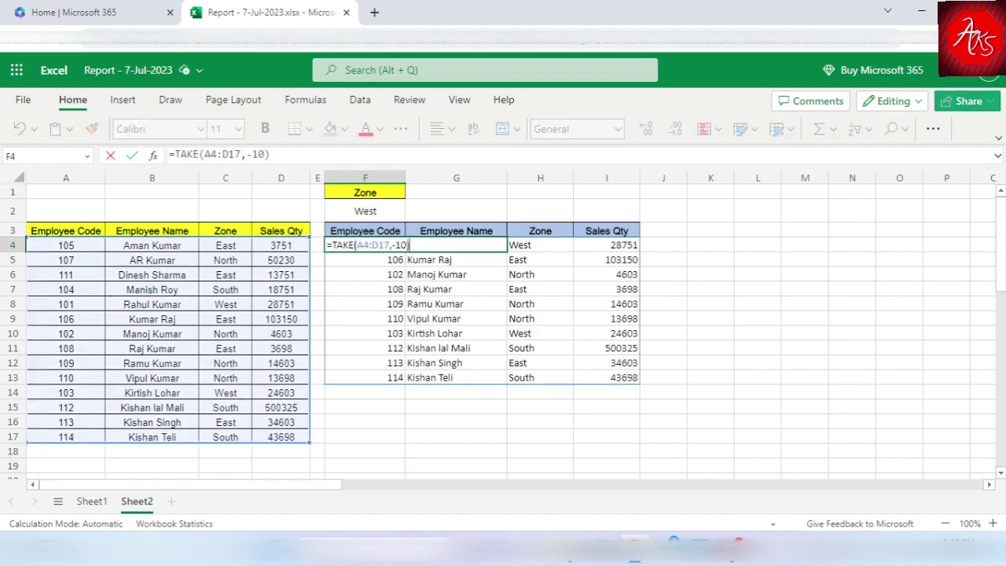
key(Escape)
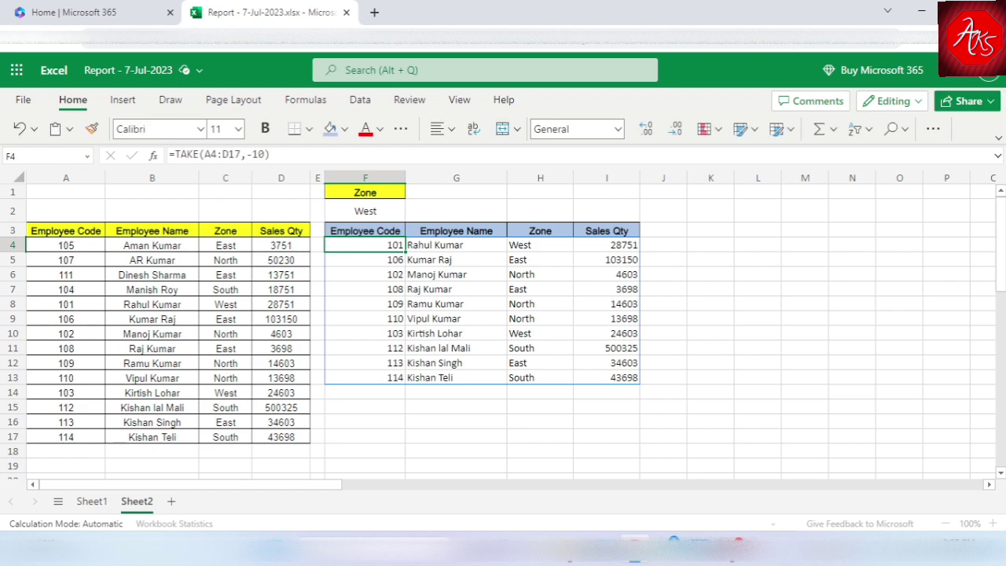
click(364, 259)
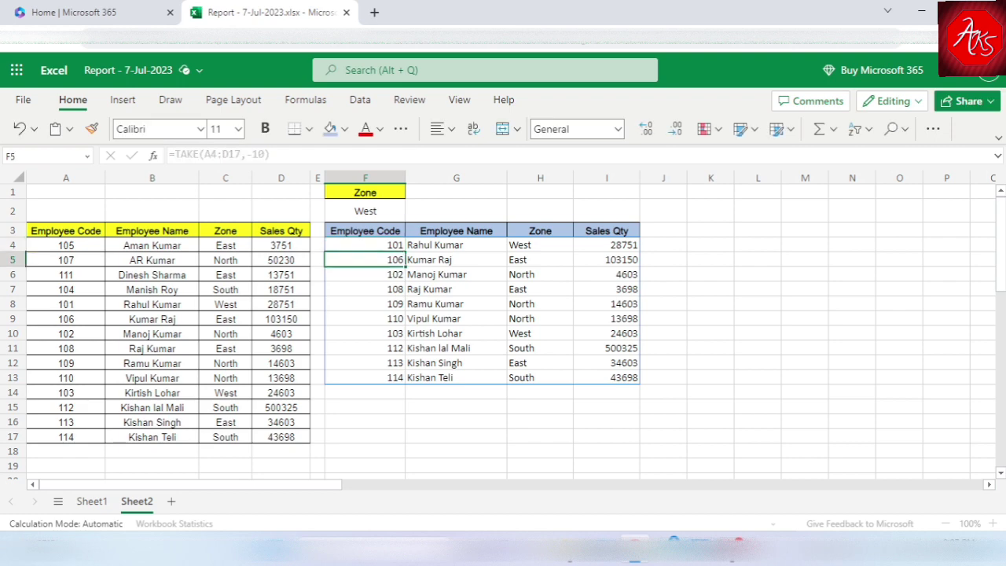
click(365, 274)
key(Up)
key(Up)
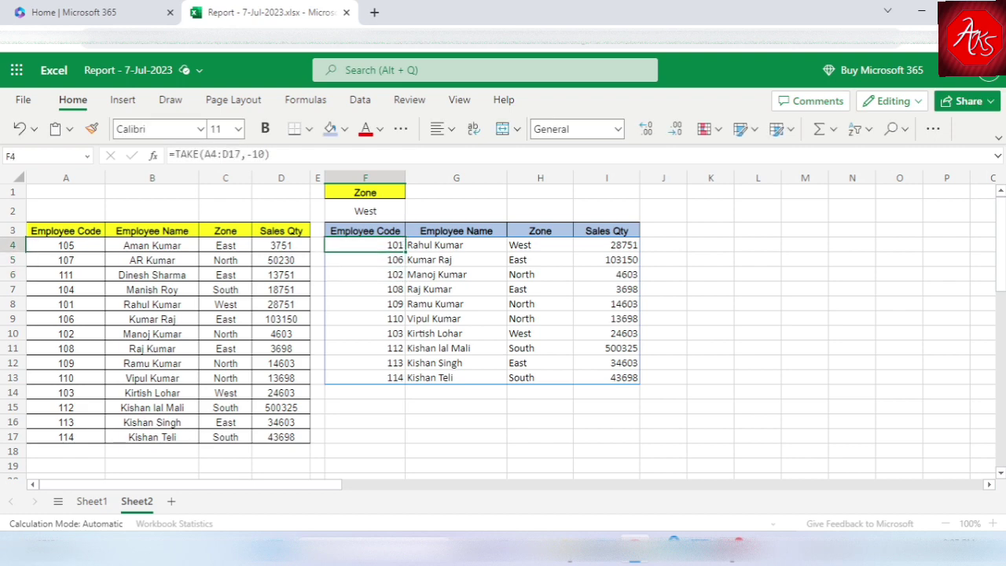
key(F2)
key(BackSpace)
key(BackSpace)
text(2)
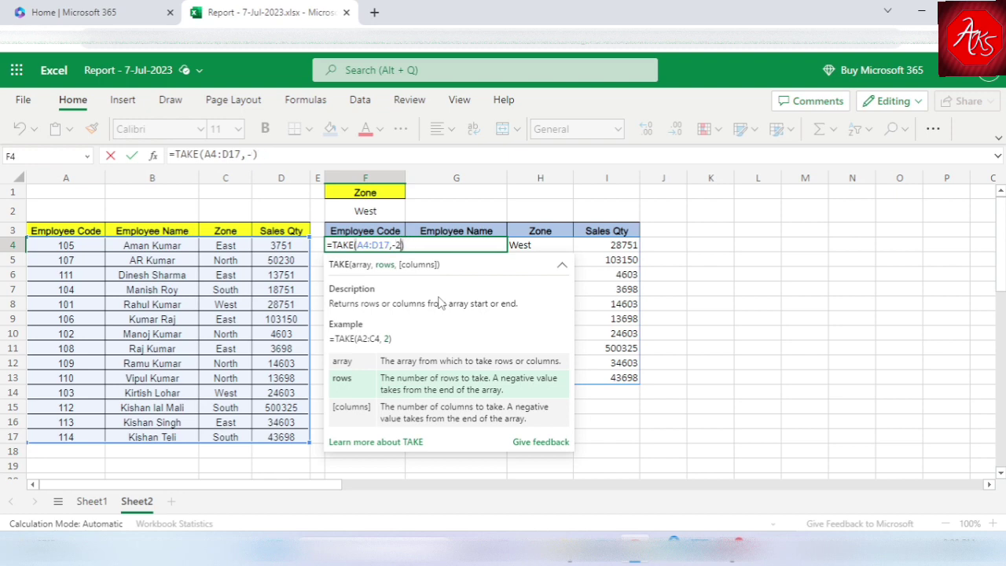
key(Return)
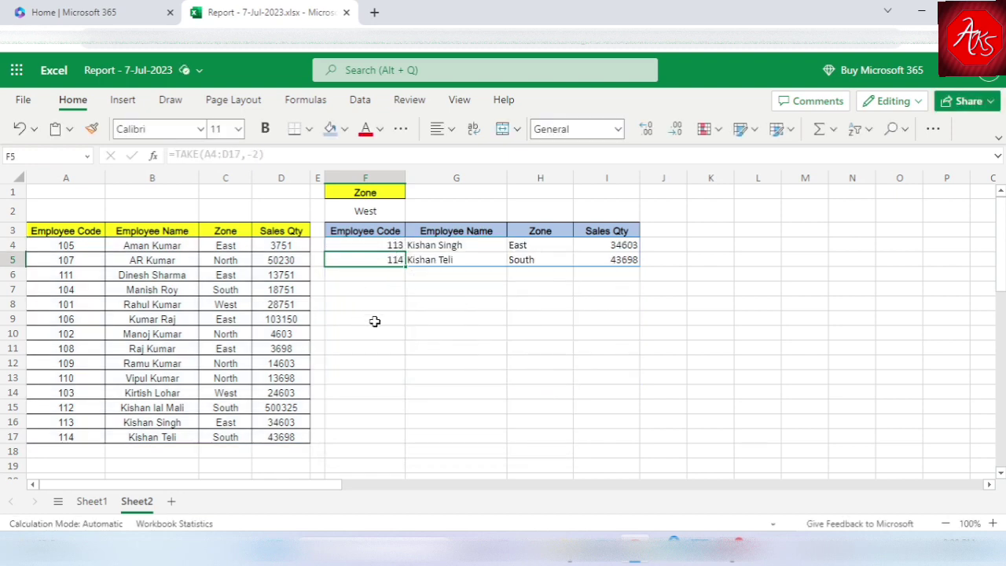
Compare the spilled rows, codes 113 and 114, against the source table
click(375, 321)
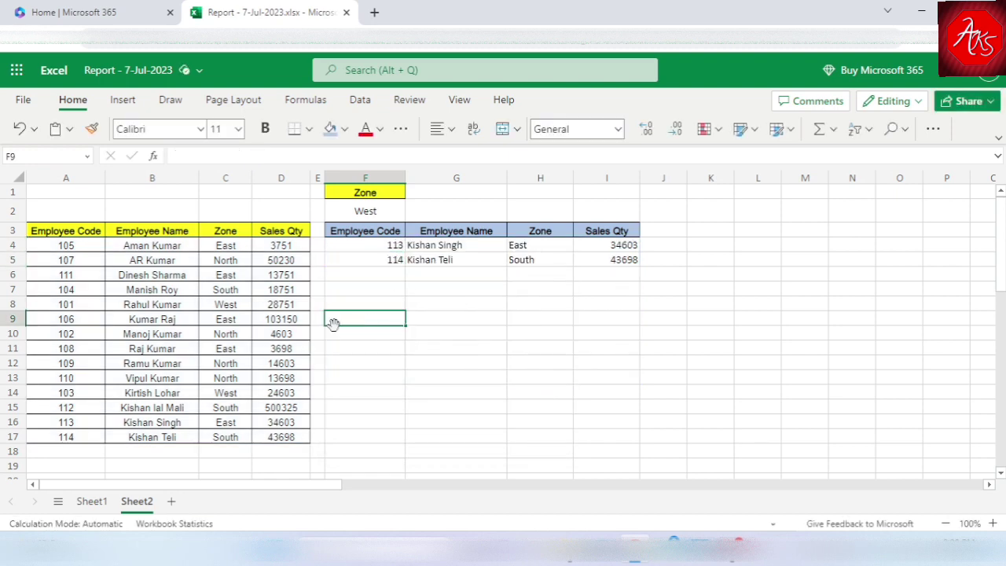
click(167, 307)
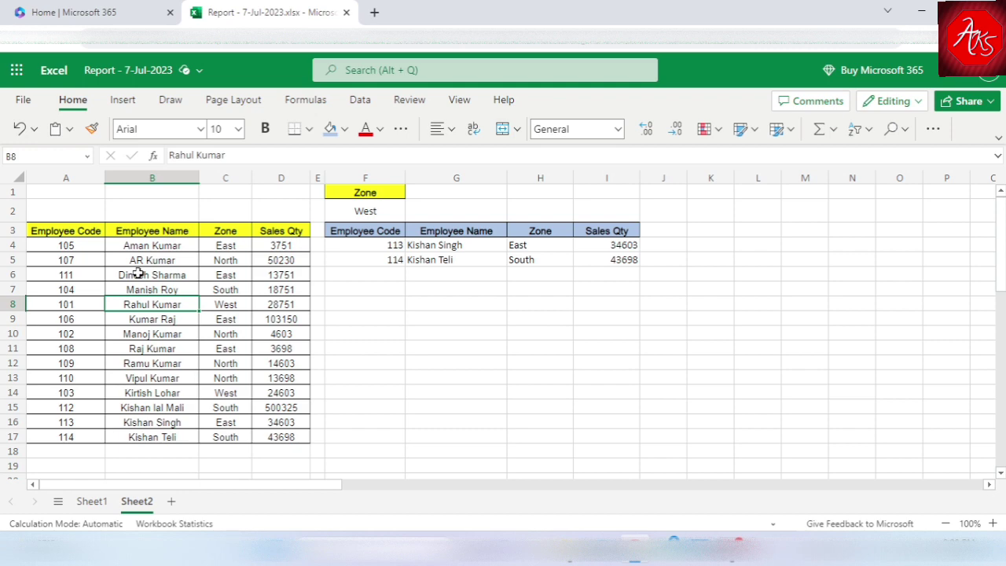
click(82, 260)
click(374, 319)
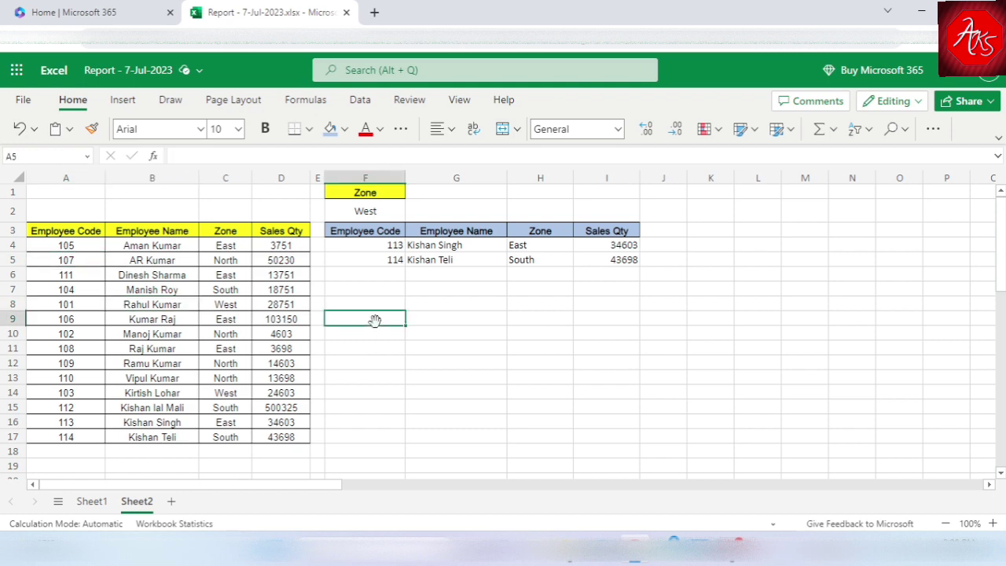
click(377, 333)
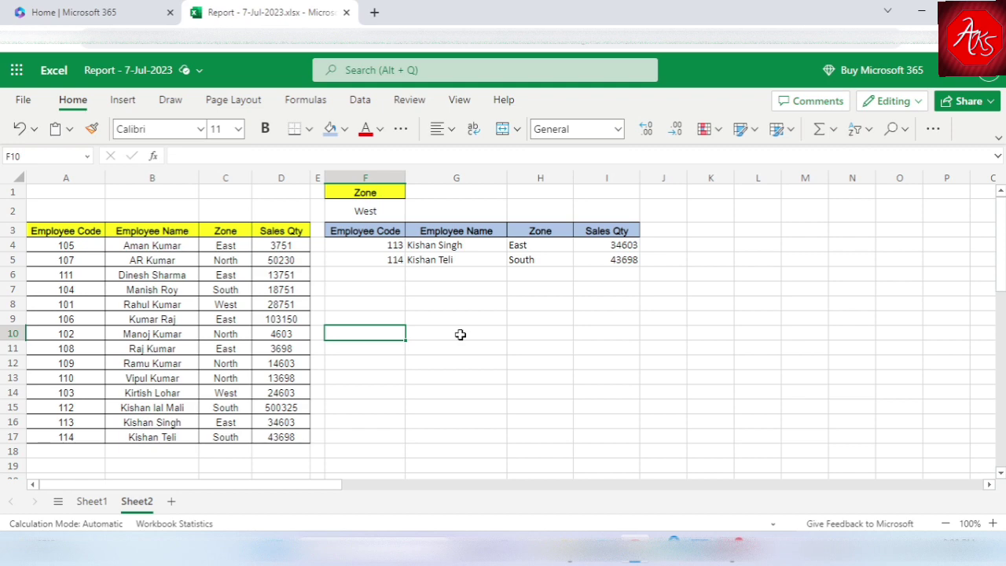
Enter =FILTER(A4:D17,C4:C17="East") in F10 to list the five East-zone employees
text(=)
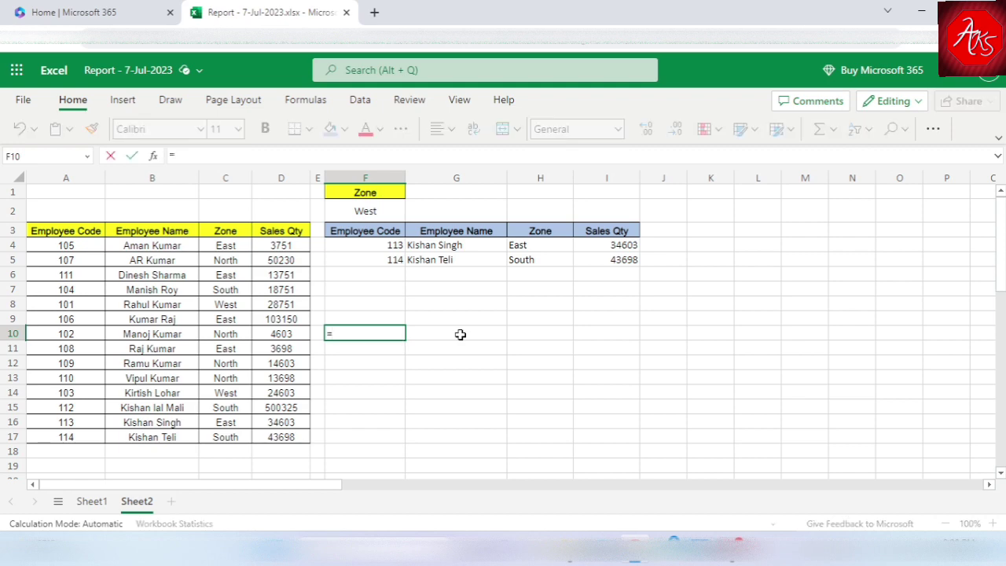
text(fi)
key(Down)
key(Tab)
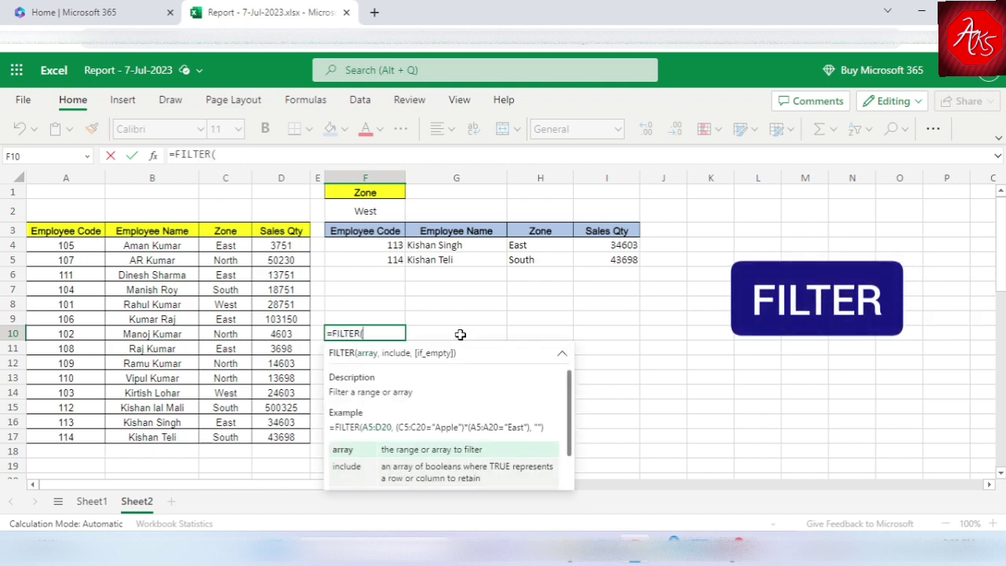
drag(66, 239, 281, 437)
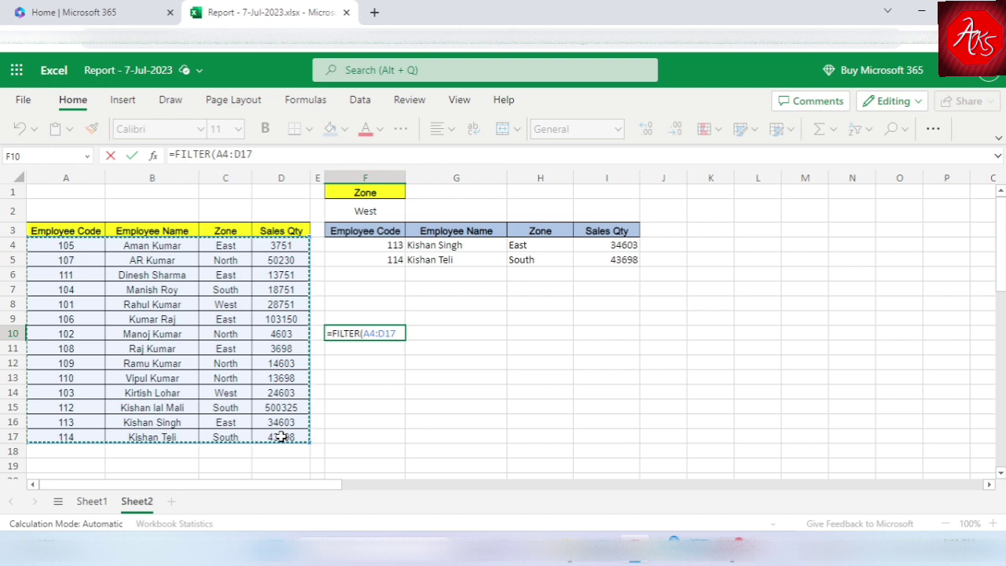
text(,)
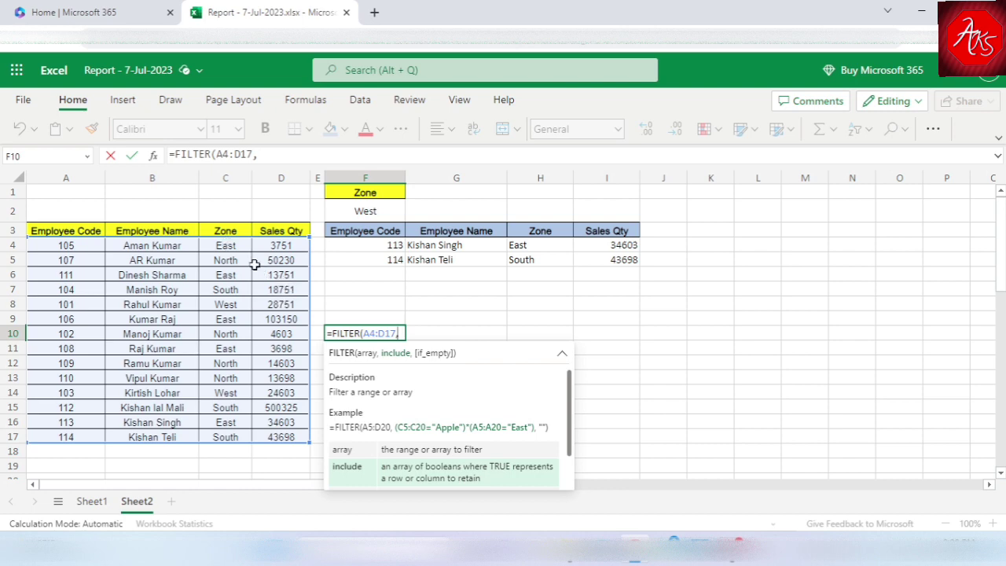
drag(225, 246, 225, 434)
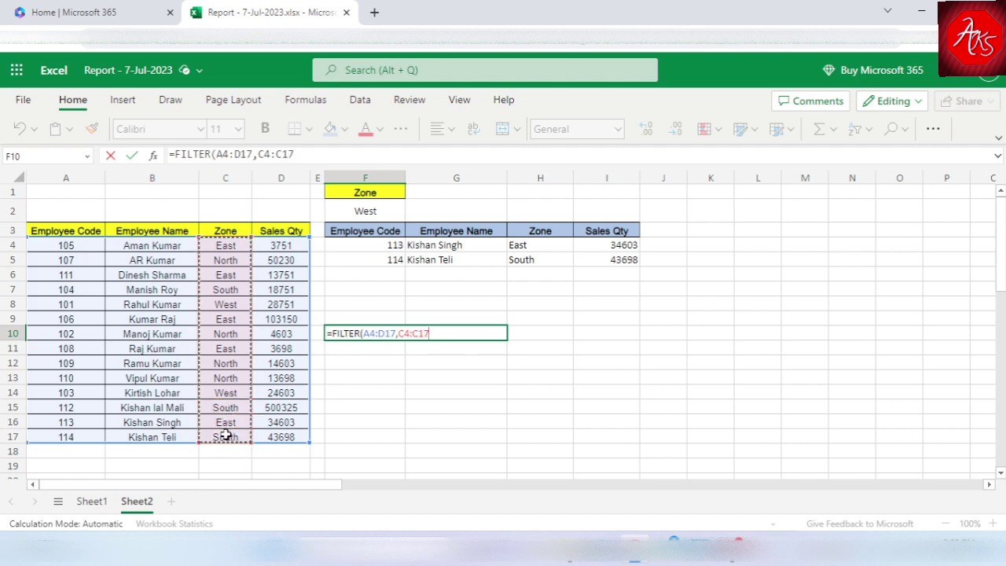
text(=)
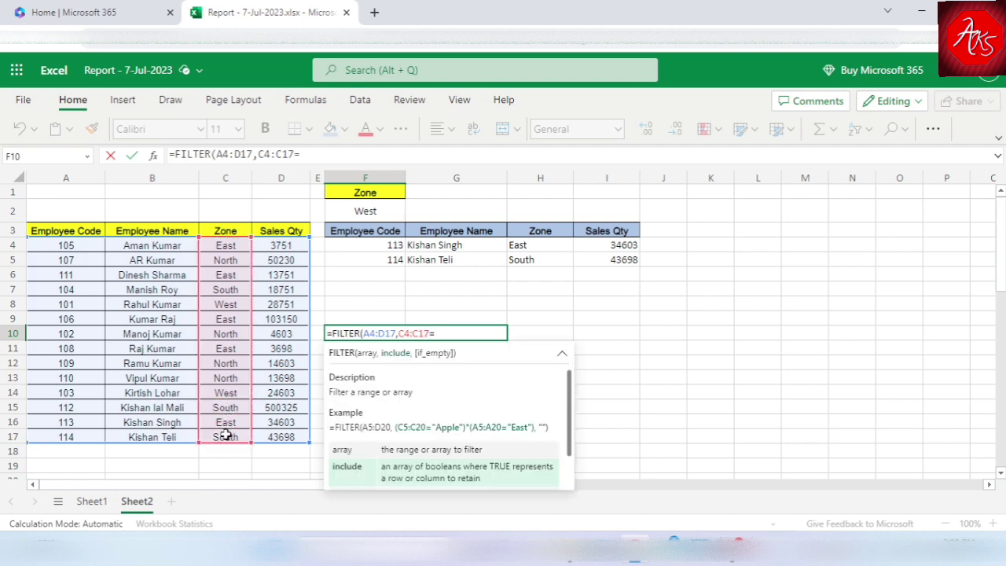
text(")
text(E)
text(ast")
text())
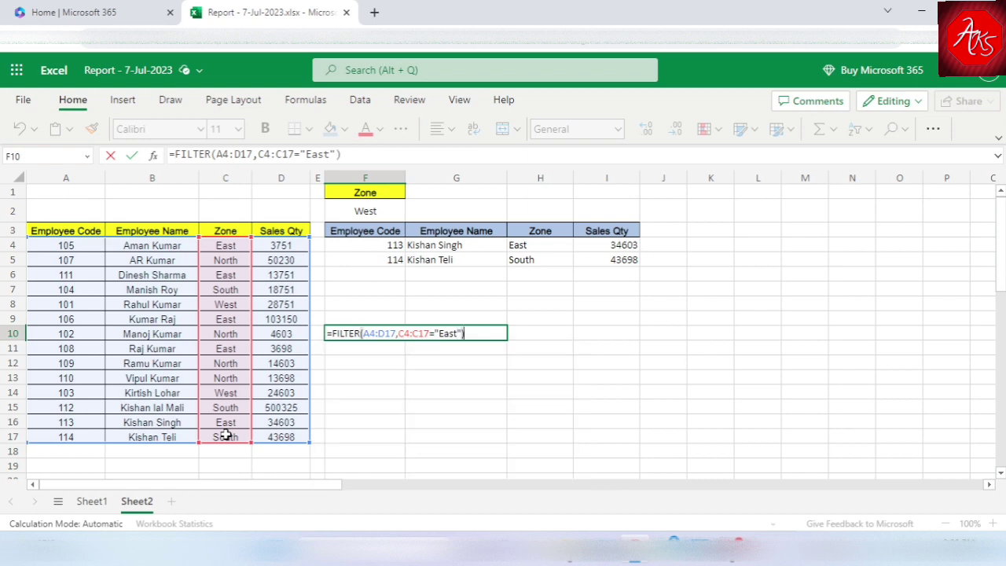
key(Return)
key(Up)
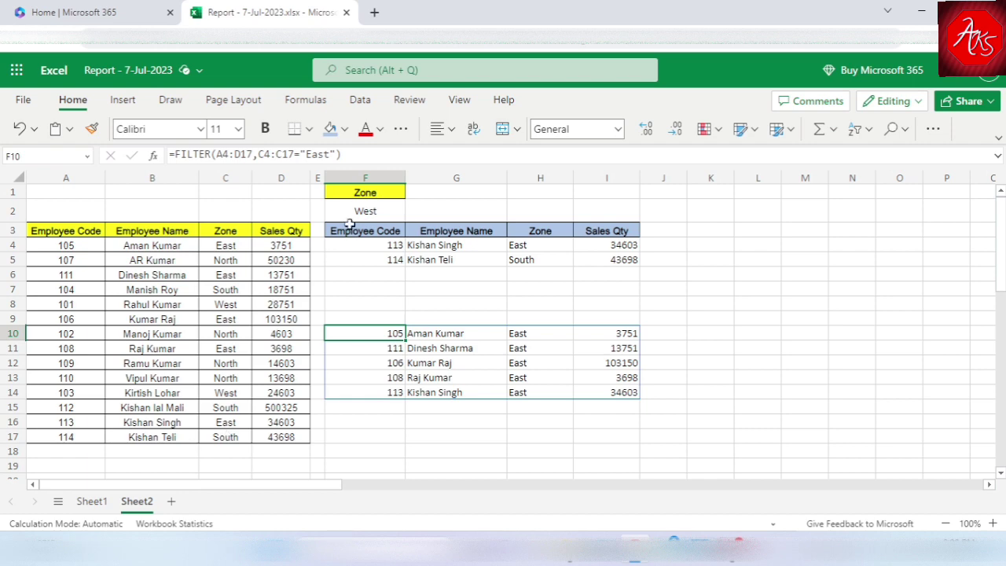
Select and copy the FILTER expression from the formula bar
click(334, 154)
drag(341, 154, 175, 154)
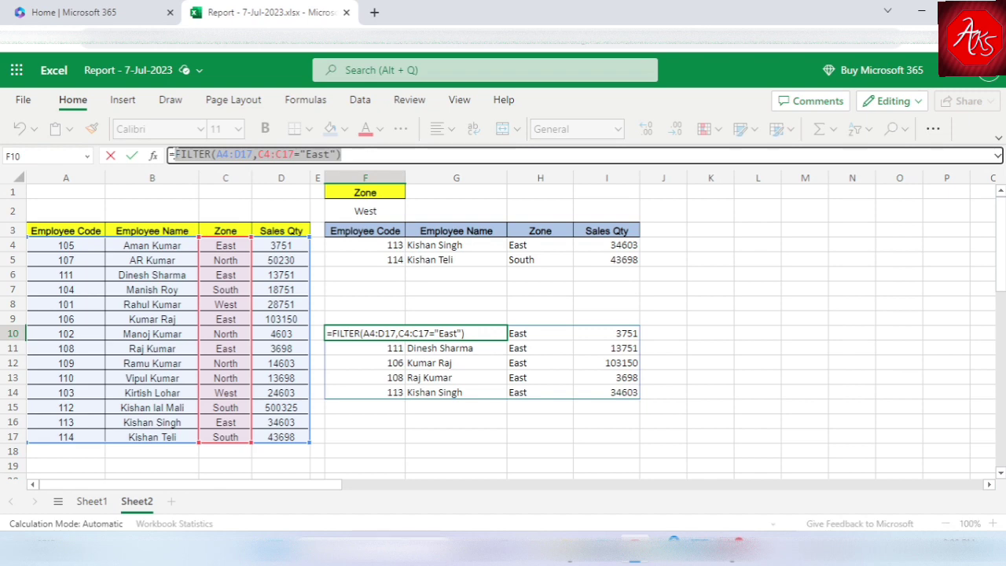
key(Escape)
Rewrite F4 as =TAKE(FILTER(A4:D17,C4:C17="East"),3) to show codes 105, 111 and 106
click(385, 246)
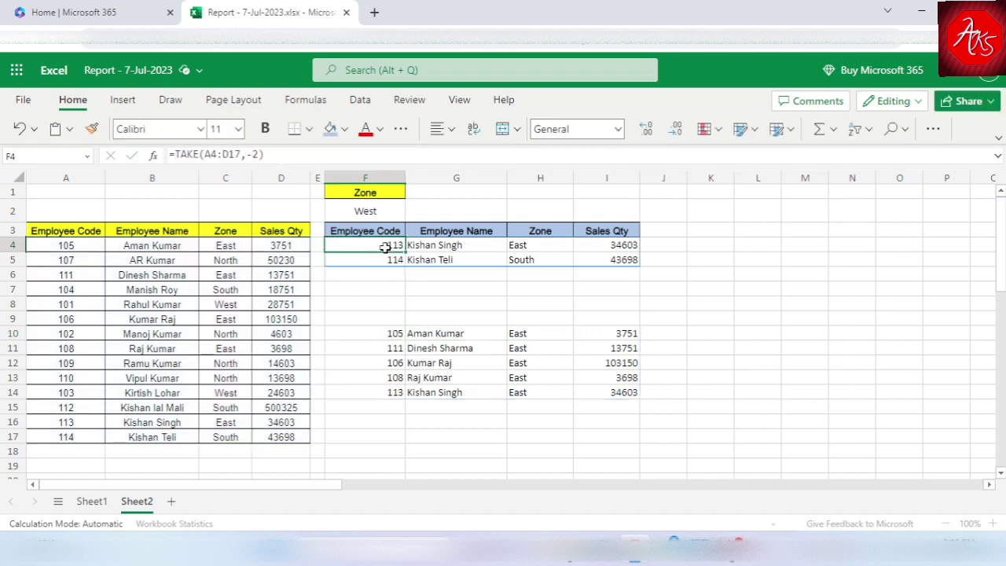
double_click(386, 247)
key(BackSpace)
key(BackSpace)
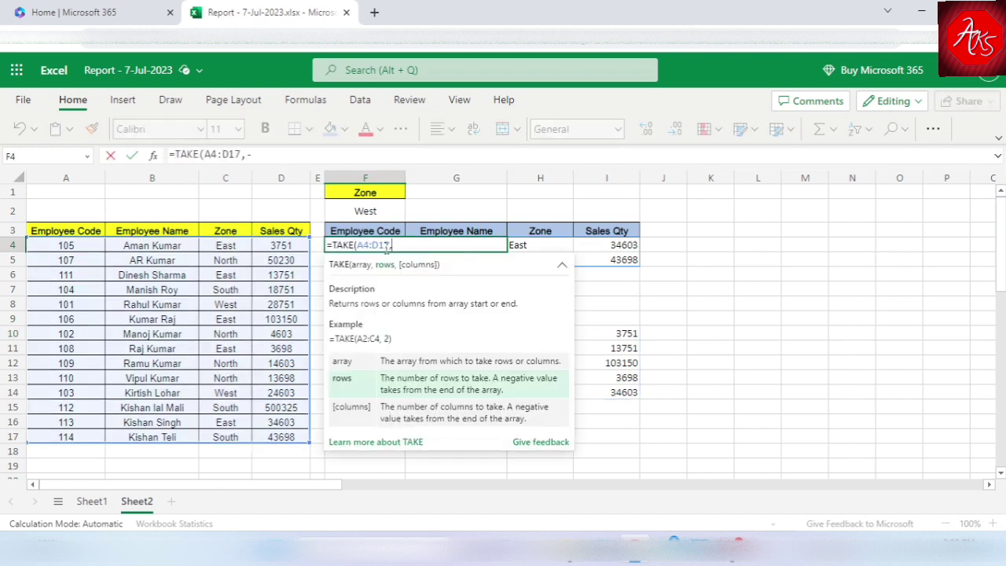
key(BackSpace)
key(BackSpace)
key(BackSpace)
key(BackSpace)
key(BackSpace)
key(BackSpace)
key(BackSpace)
key(BackSpace)
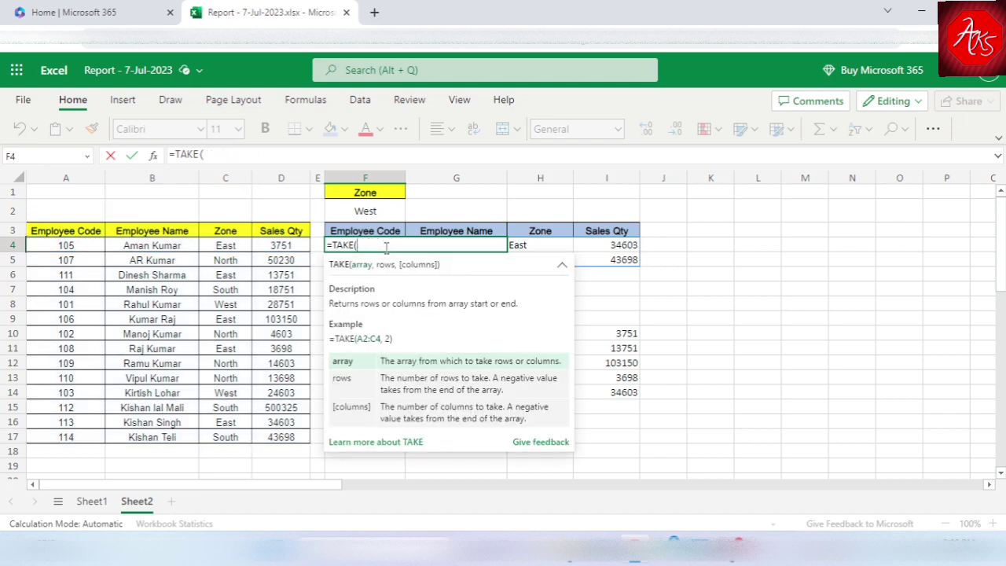
text(FILTER(A4:D17,C4:C17="East"))
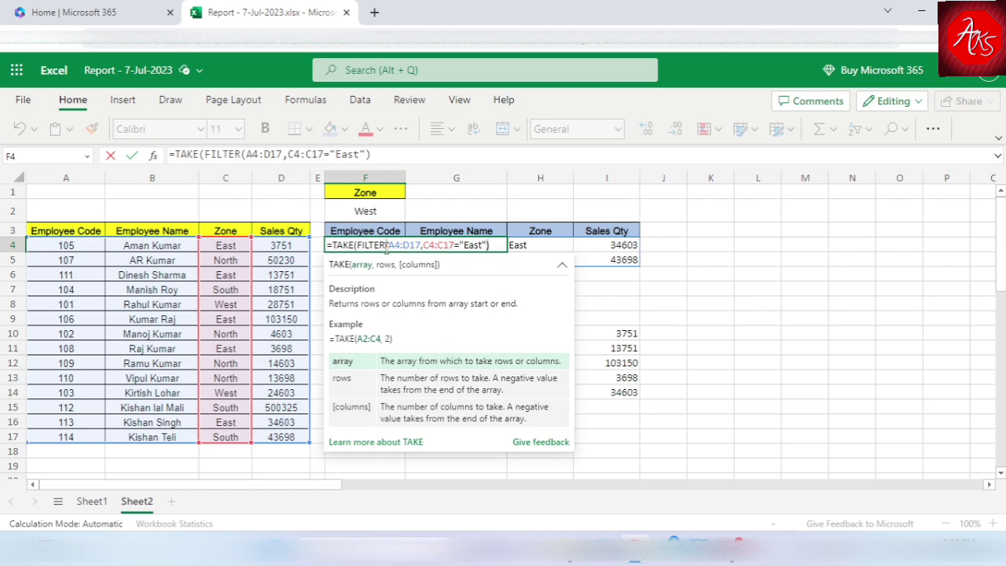
text(,3)
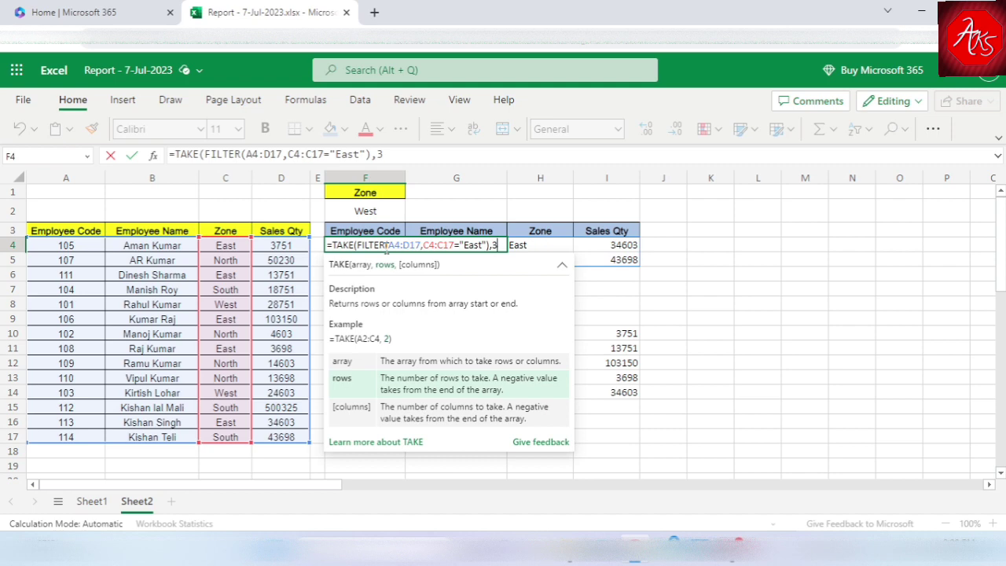
key(Return)
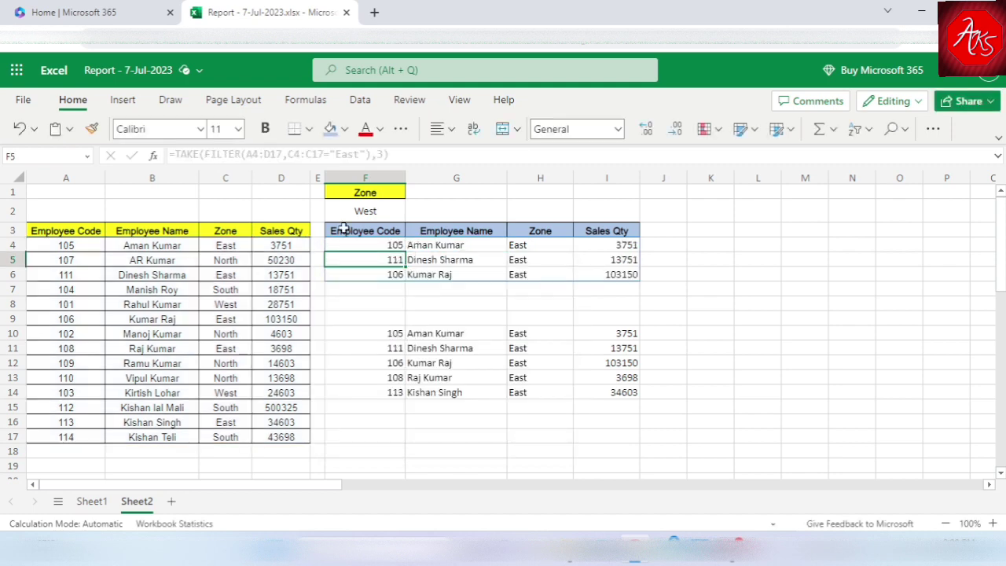
click(444, 269)
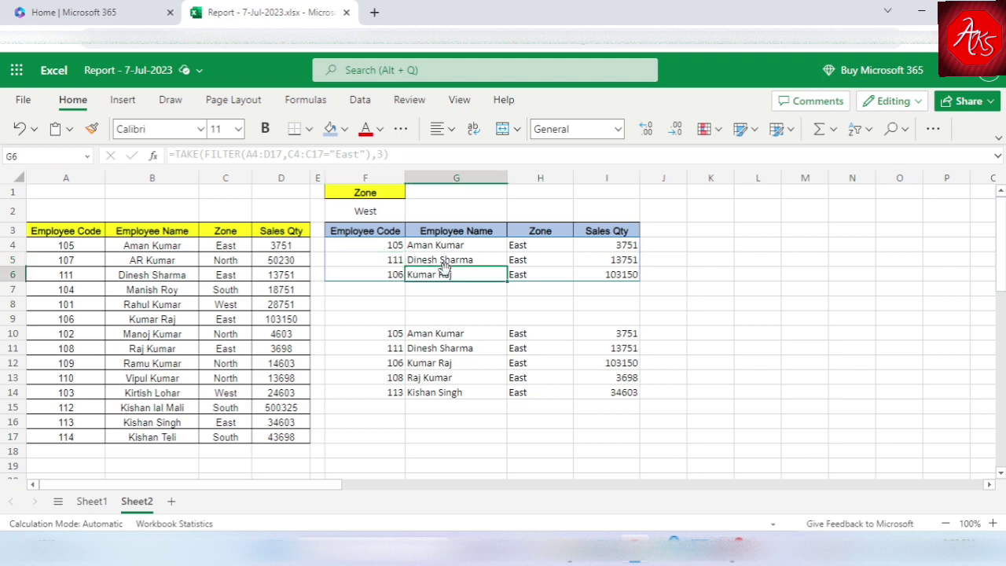
Change the TAKE rows argument in F4 to -3 to return the last three East rows
key(Left)
key(Up)
key(Up)
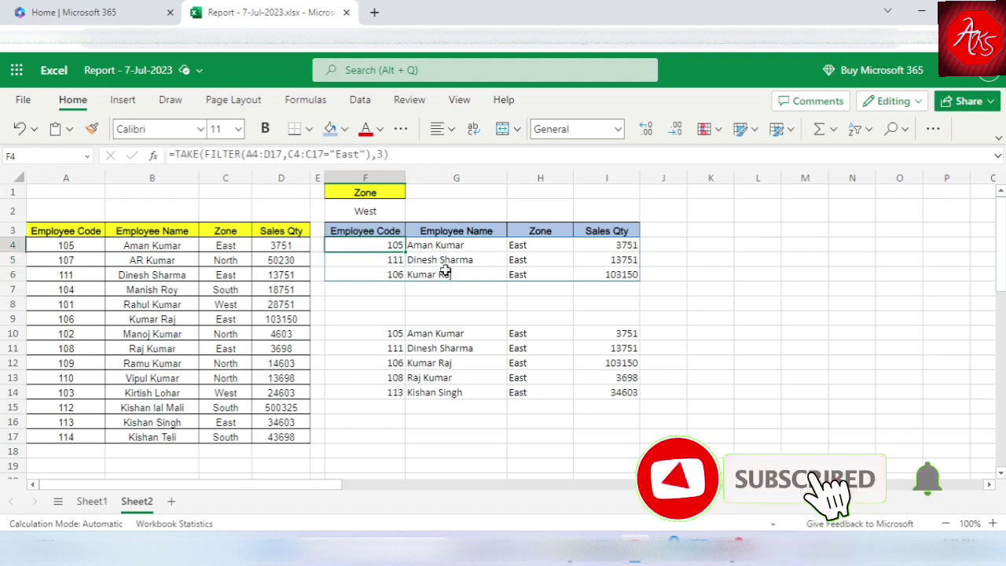
key(F2)
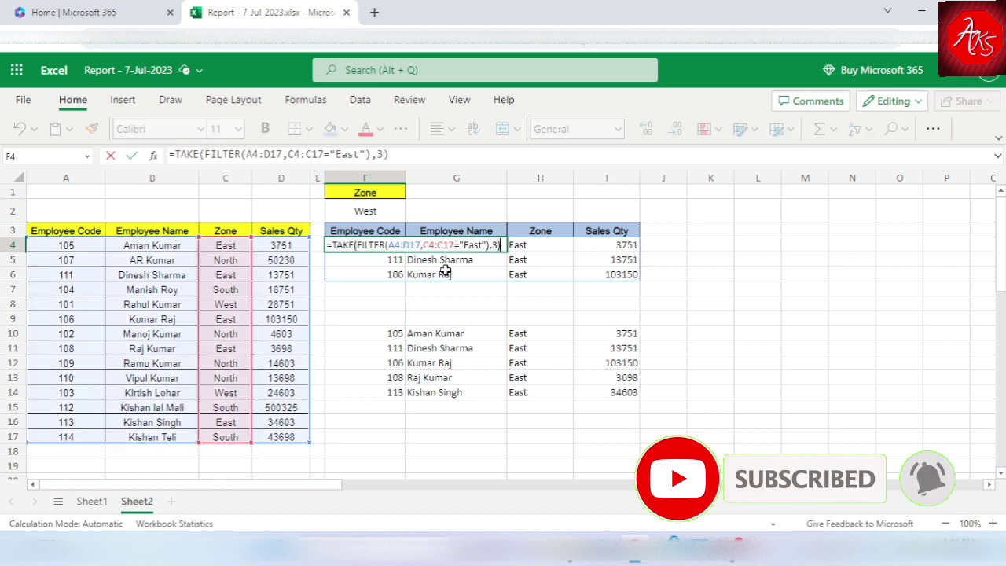
key(Left)
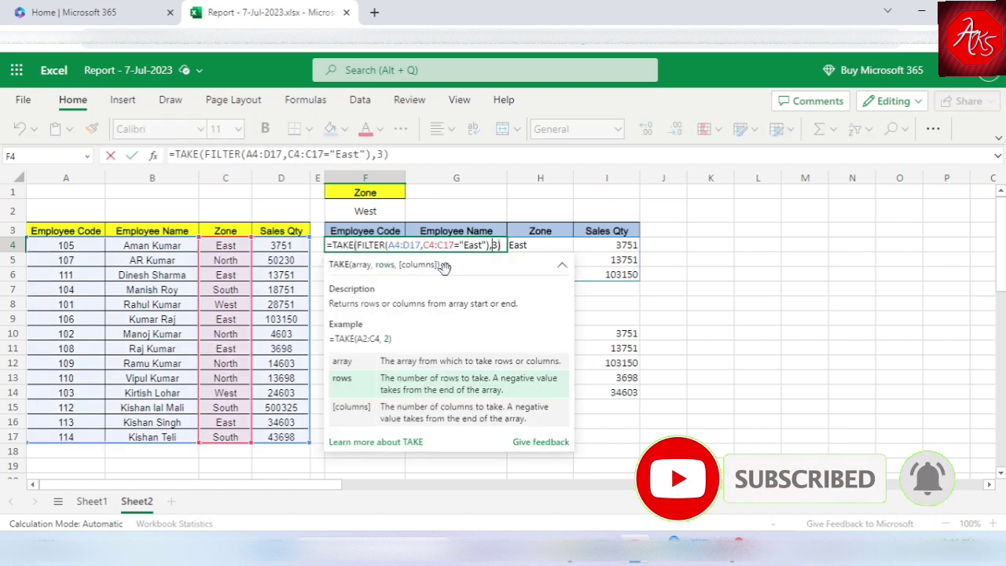
text(-)
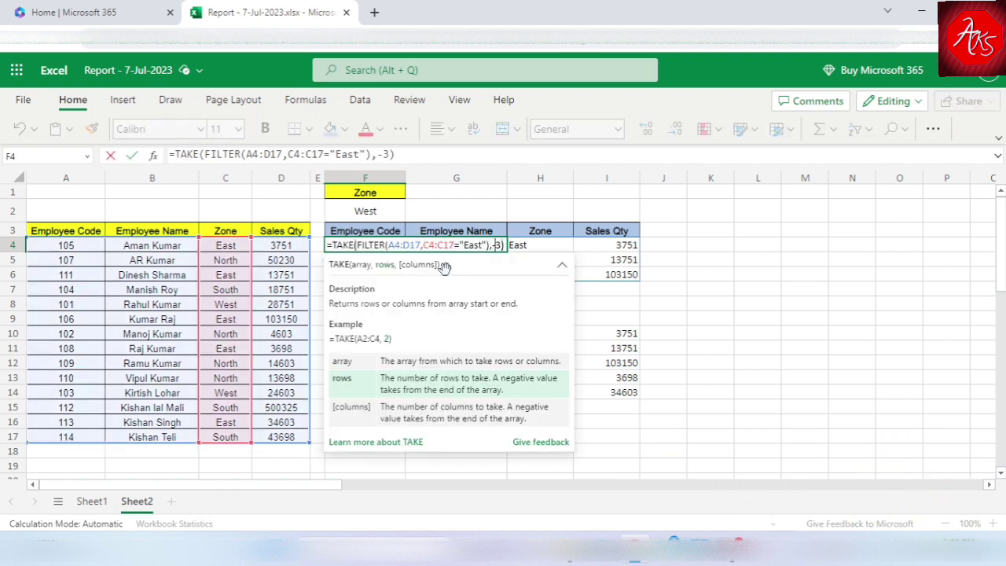
key(Return)
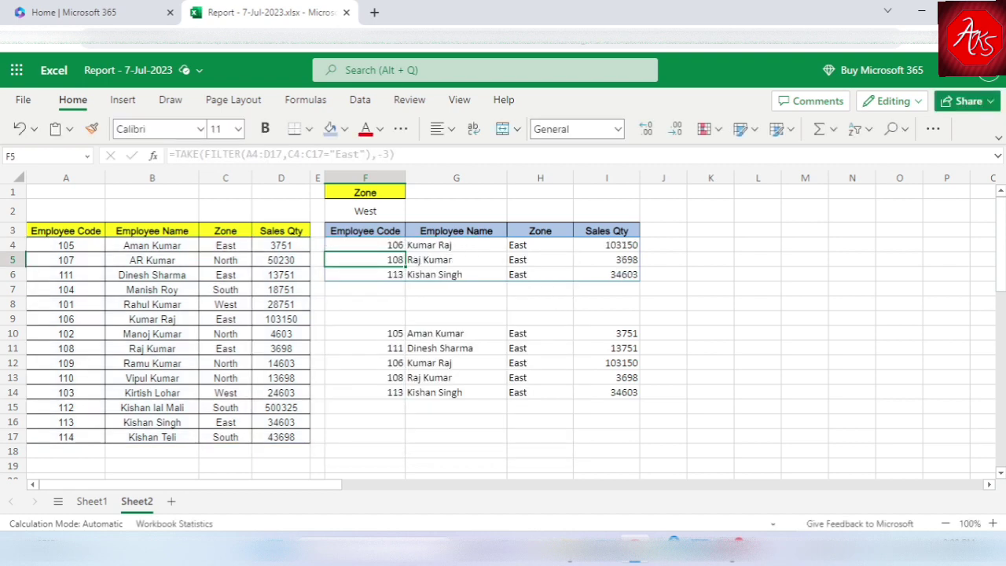
key(Up)
key(Right)
click(365, 246)
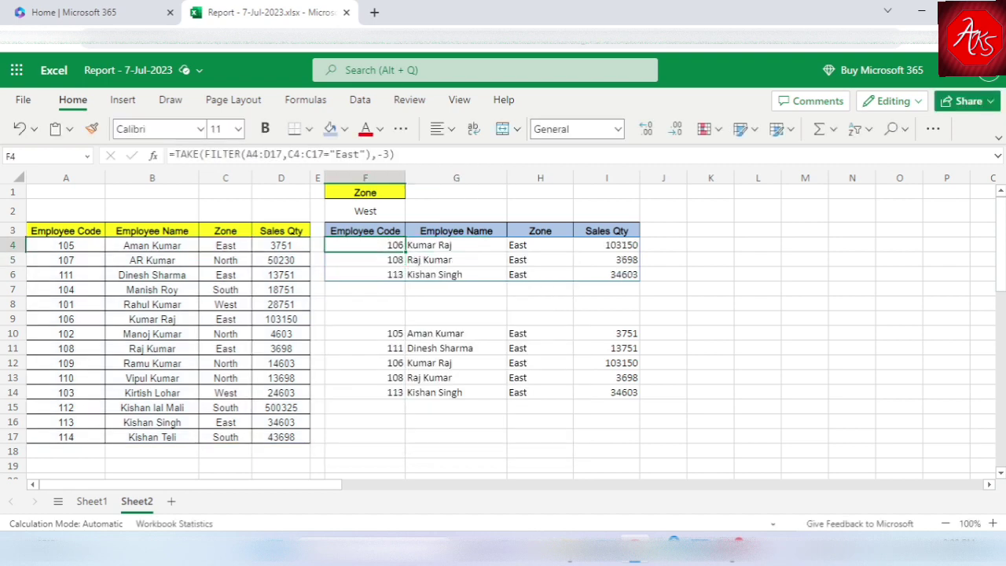
click(456, 246)
click(365, 245)
click(365, 259)
click(364, 245)
Replace the "East" criterion with "South" so F4 lists codes 104, 112 and 114
double_click(493, 246)
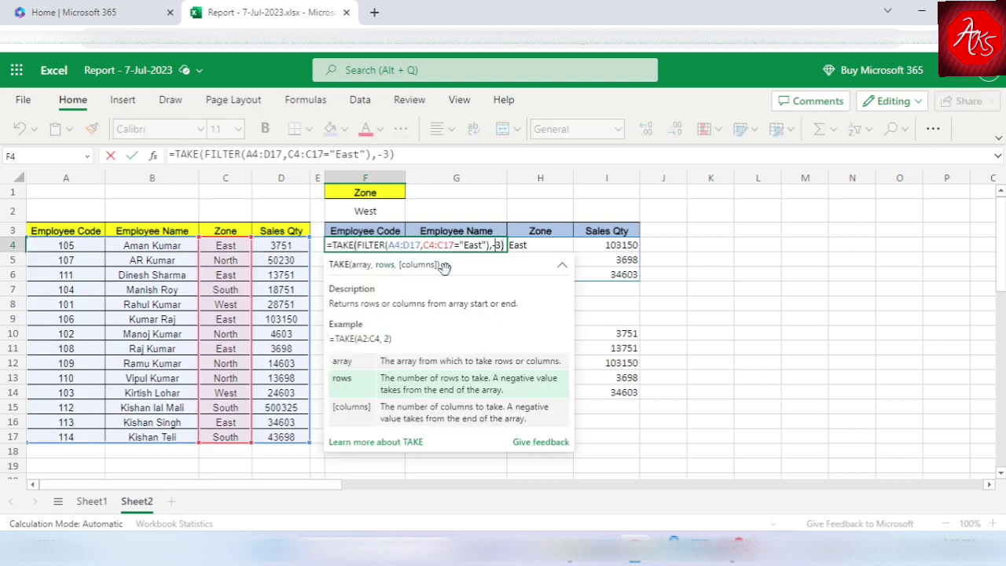
key(Left)
key(Left)
key(BackSpace)
key(BackSpace)
key(BackSpace)
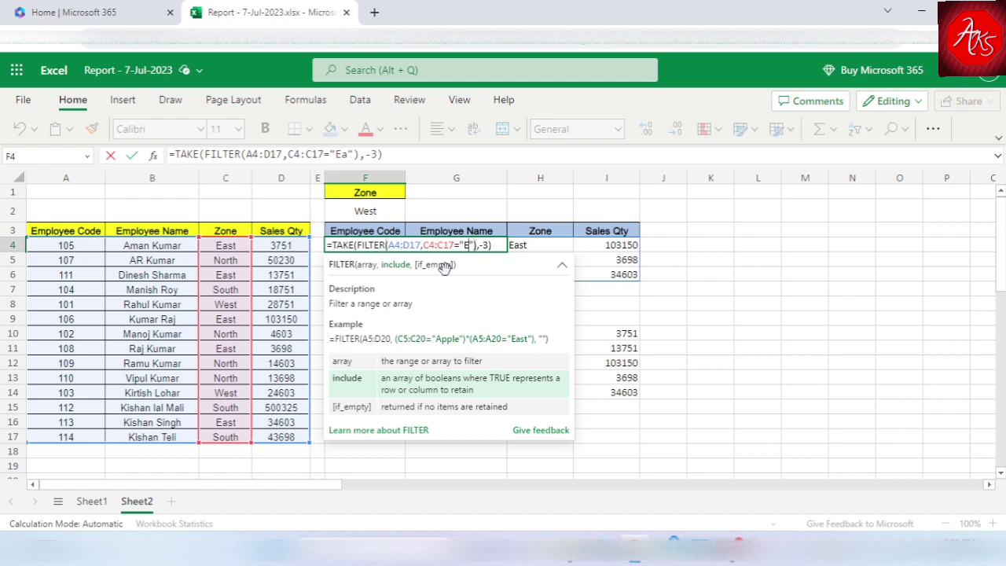
key(BackSpace)
text(South)
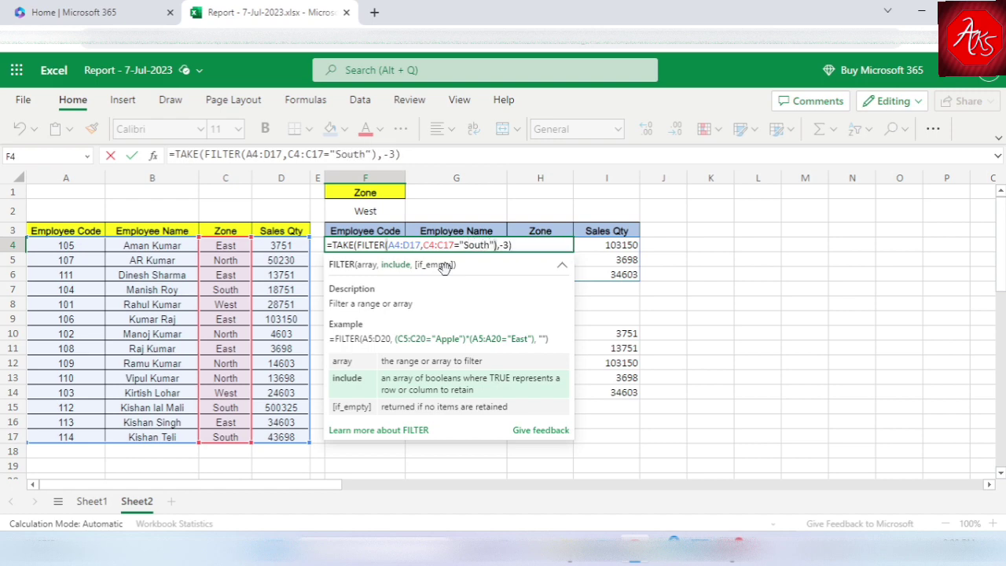
key(Return)
key(Up)
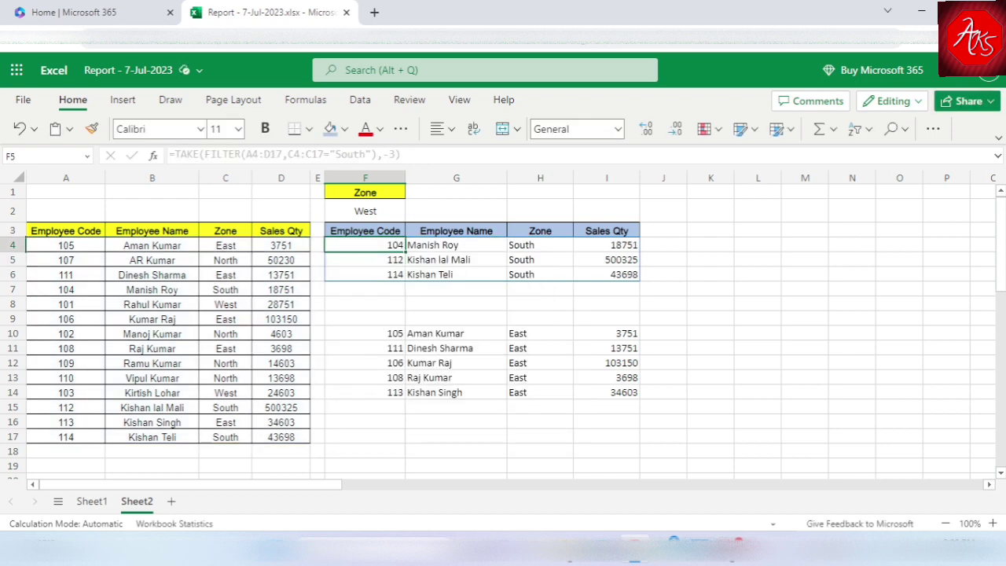
key(Down)
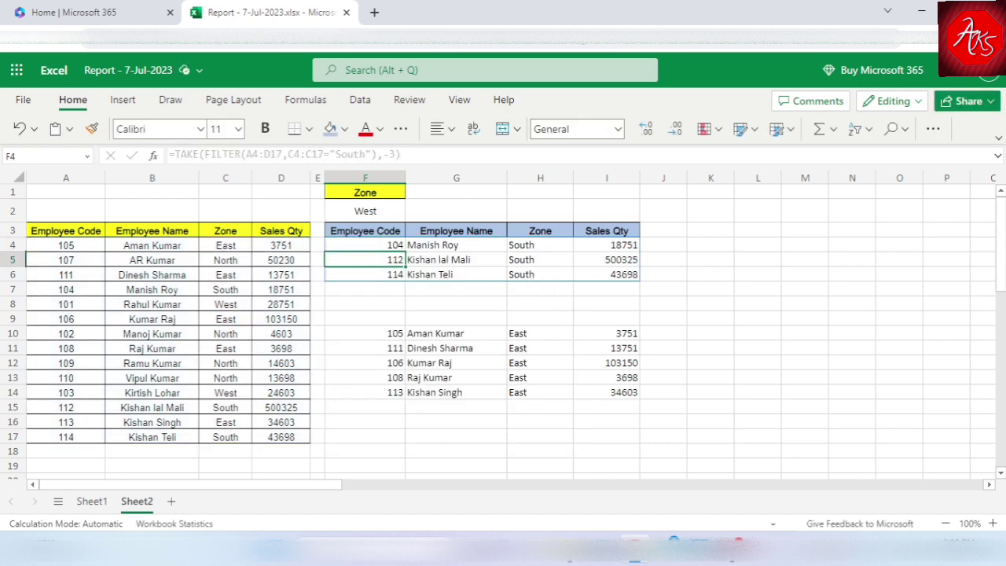
key(Up)
click(365, 259)
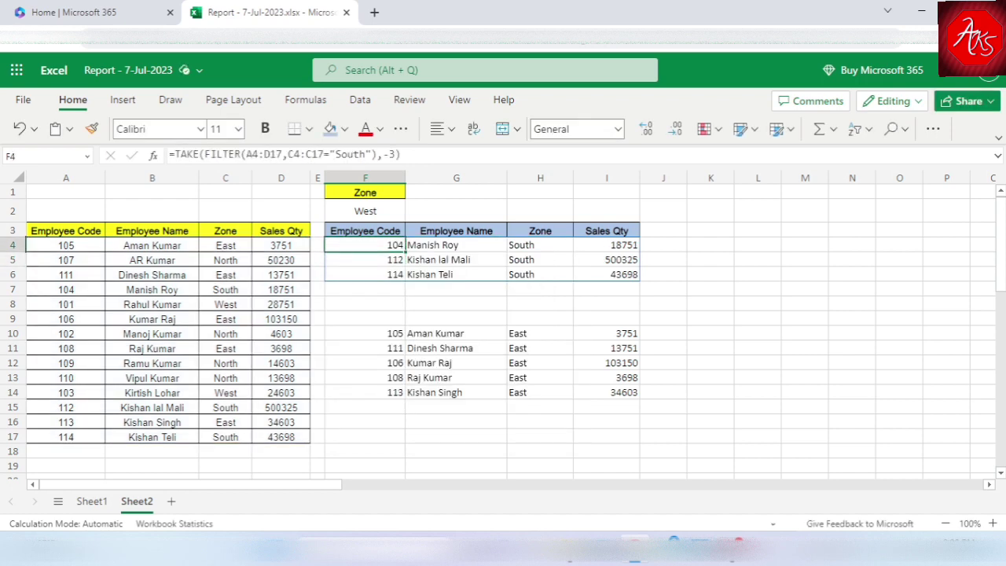
key(F2)
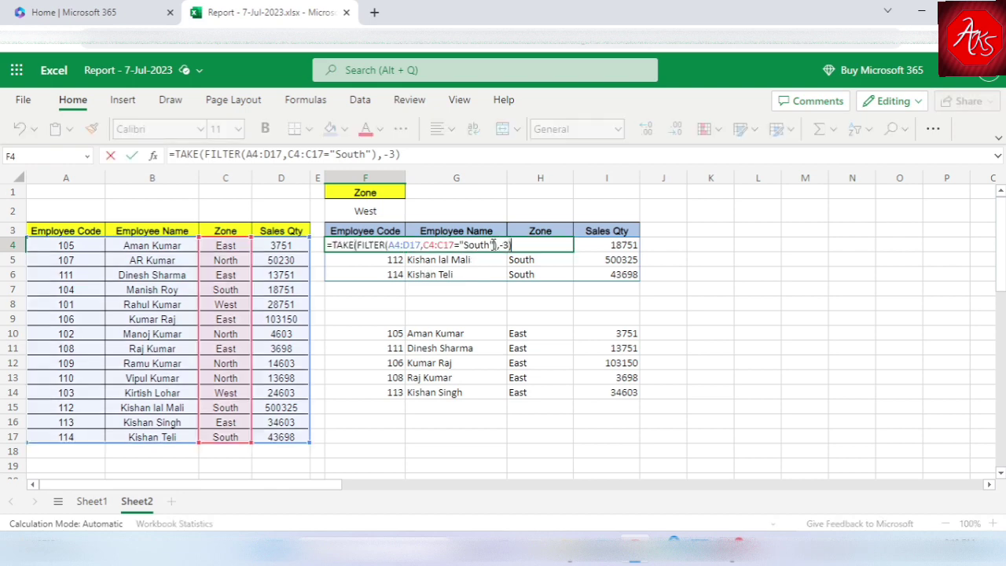
Replace "South" with a reference to F2, giving =TAKE(FILTER(A4:D17,C4:C17=F2),-3)
click(494, 245)
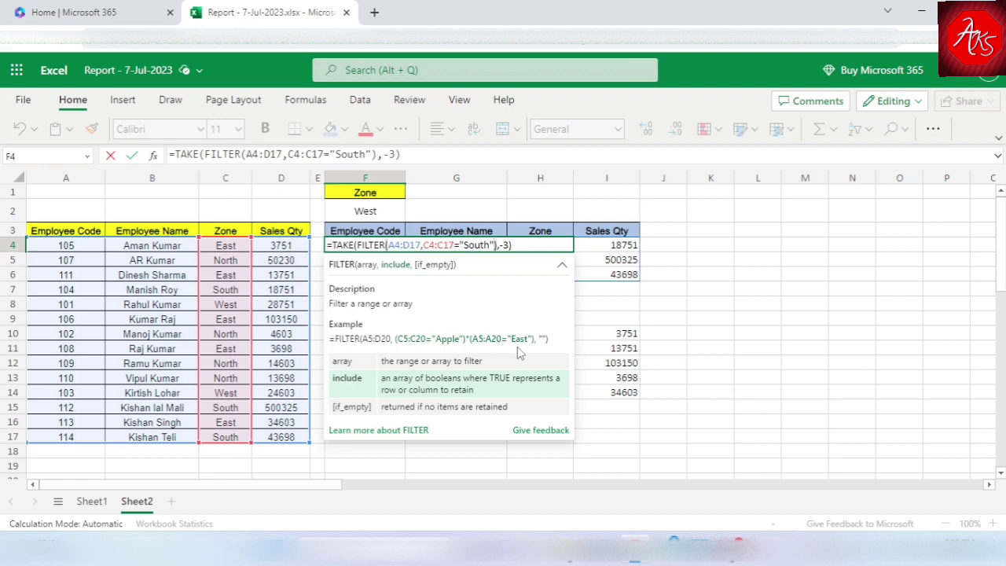
key(BackSpace)
key(BackSpace)
key(BackSpace)
key(BackSpace)
key(BackSpace)
key(BackSpace)
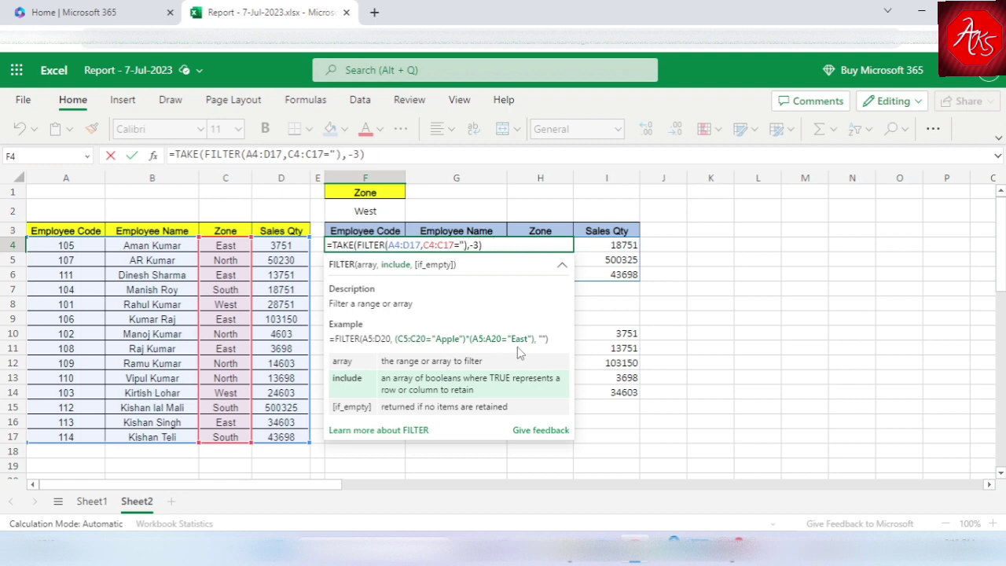
key(BackSpace)
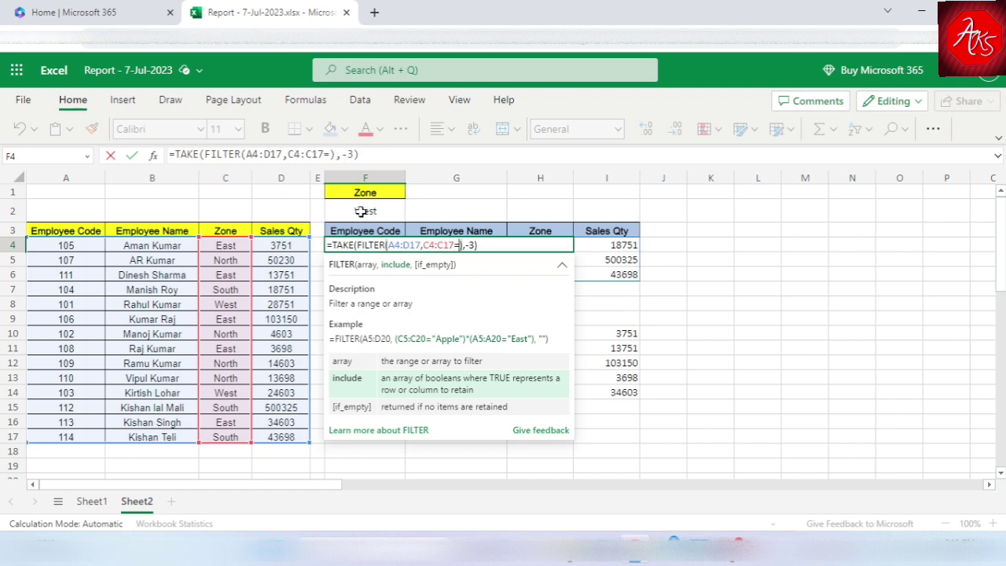
click(357, 211)
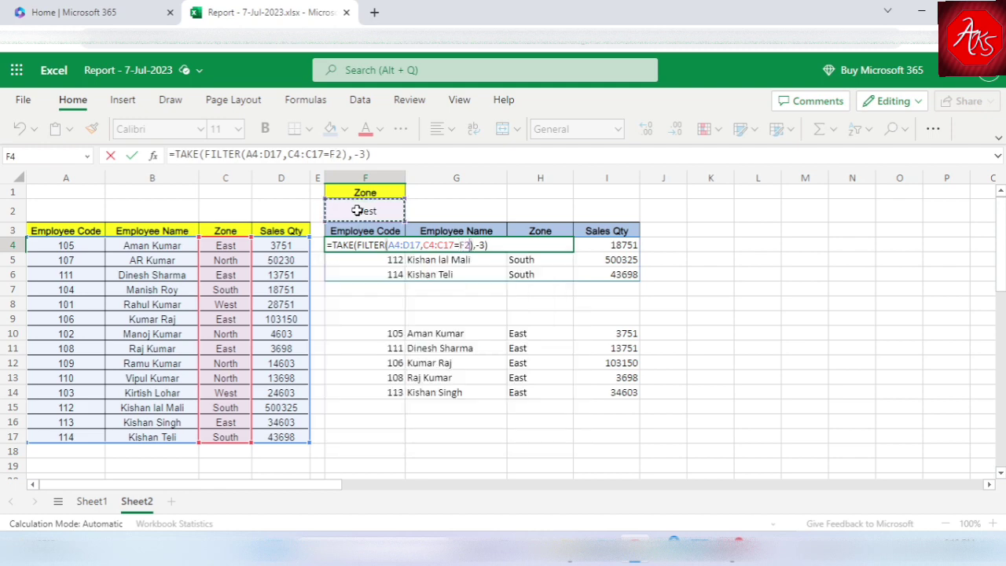
key(Return)
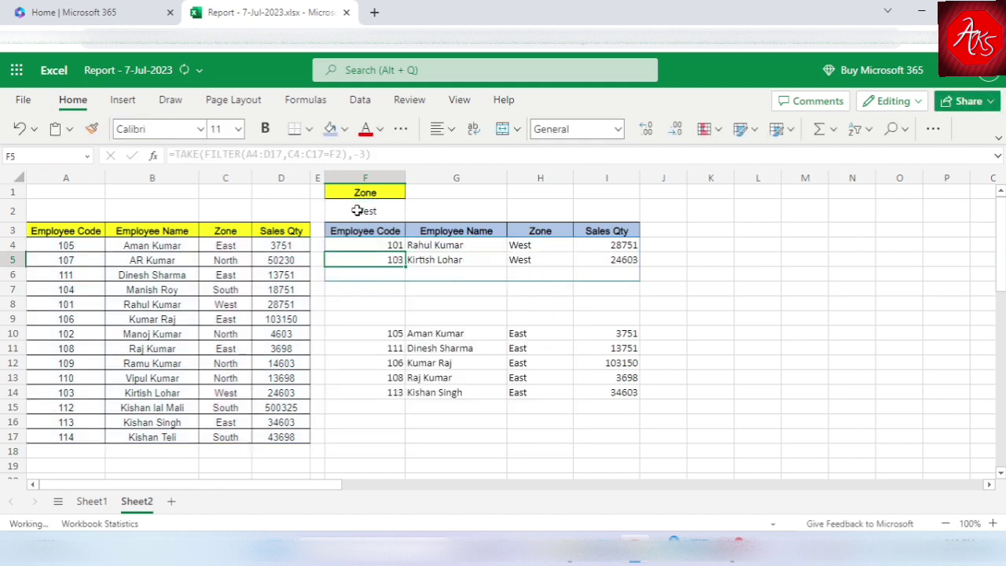
click(377, 211)
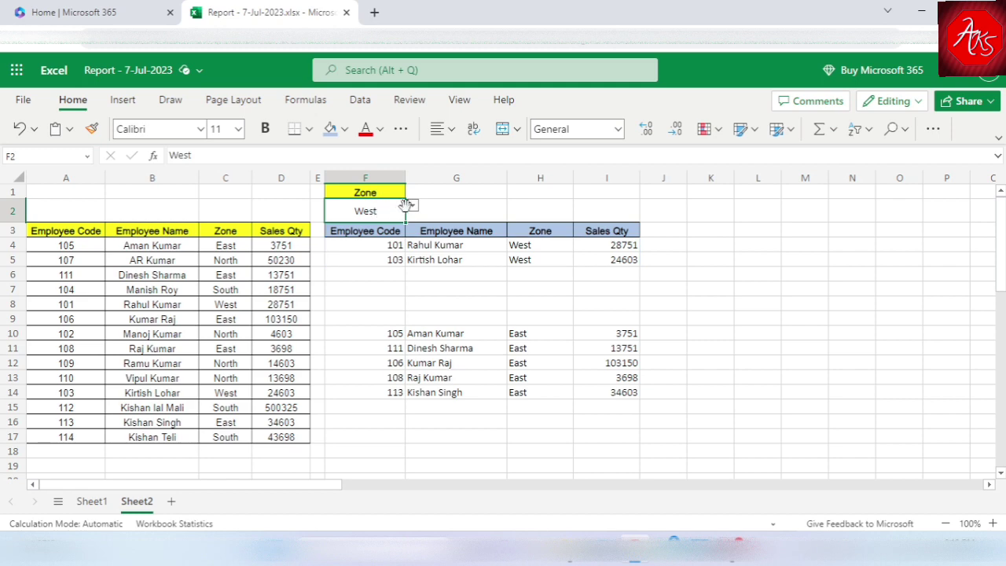
Try East, then North in the F2 zone dropdown and check the F4 results
click(411, 209)
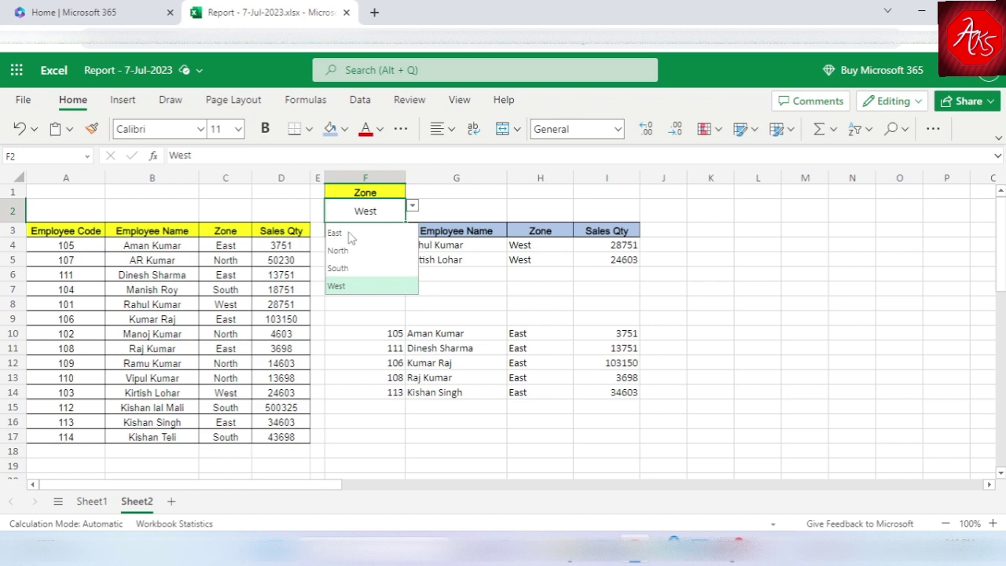
click(335, 234)
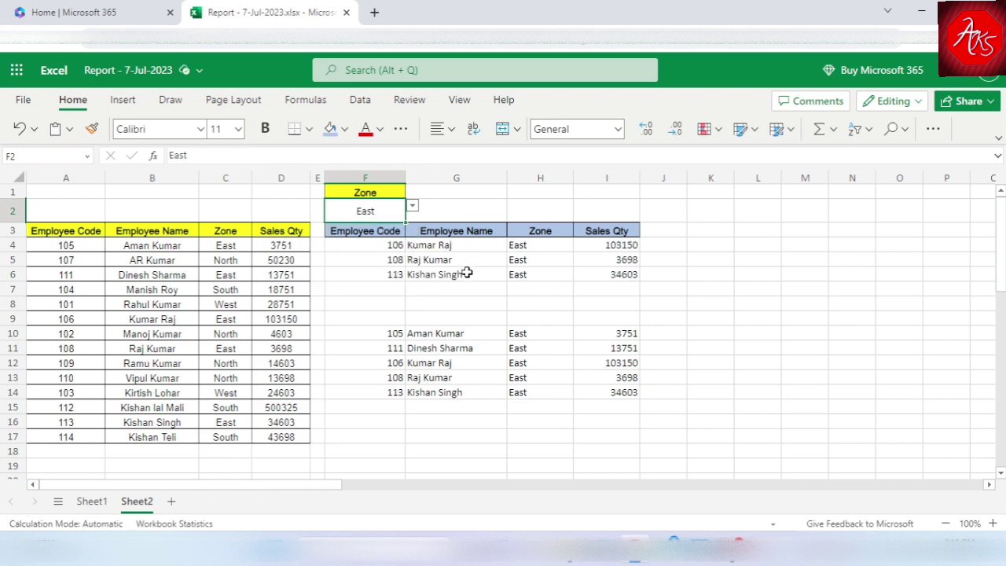
click(413, 207)
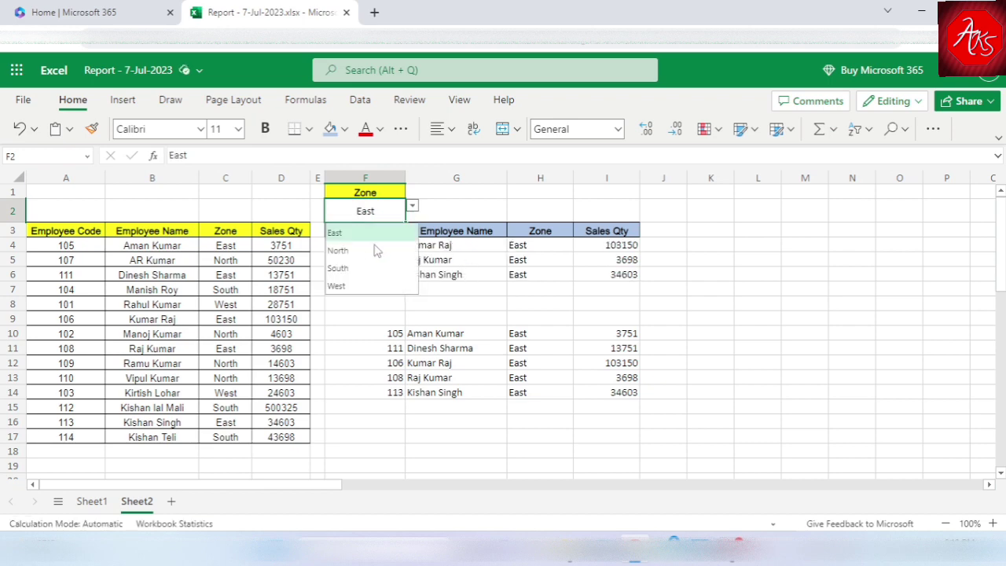
click(363, 252)
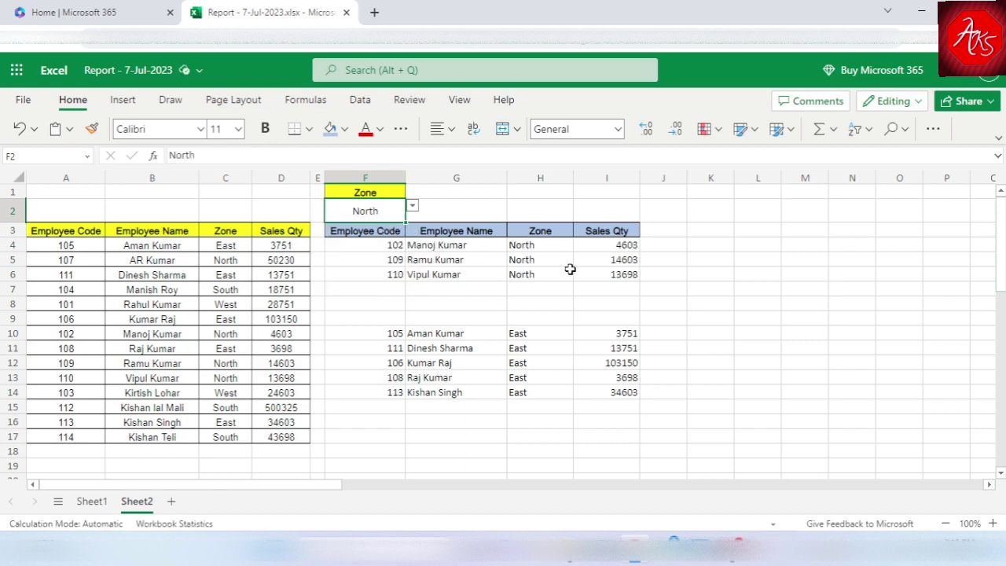
click(395, 246)
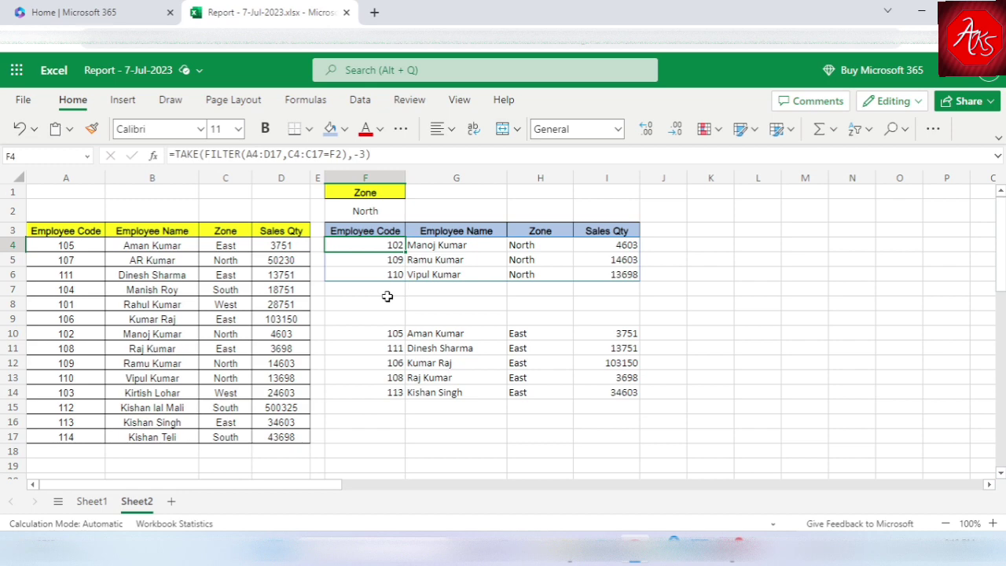
Pick South in F2 so F4 lists codes 104, 112 and 114
click(386, 210)
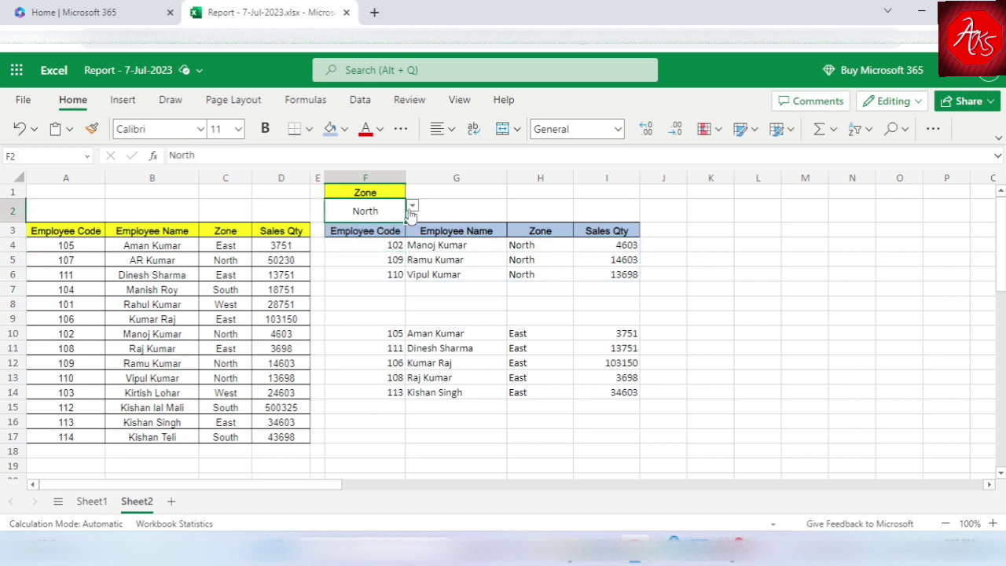
click(412, 206)
click(363, 267)
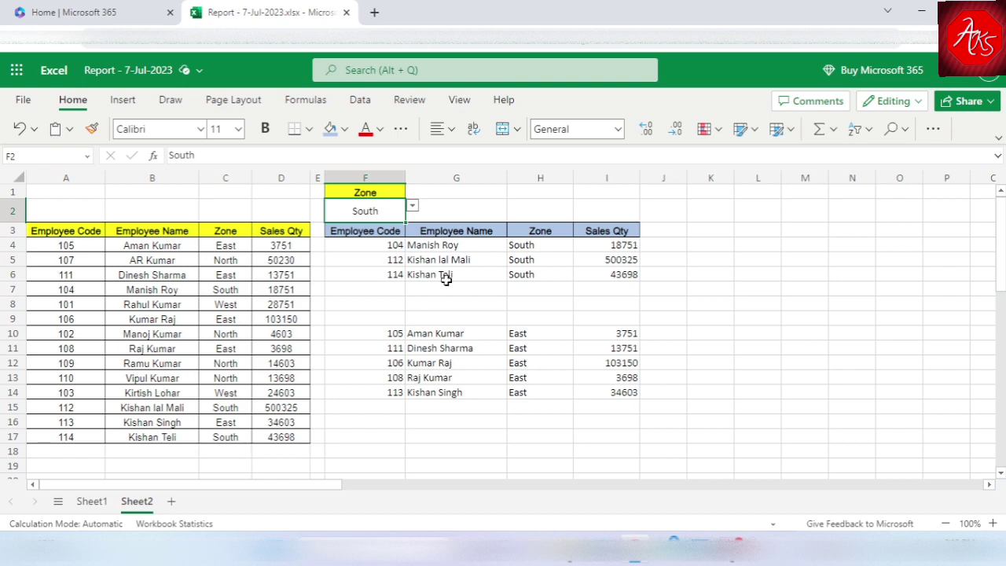
click(382, 304)
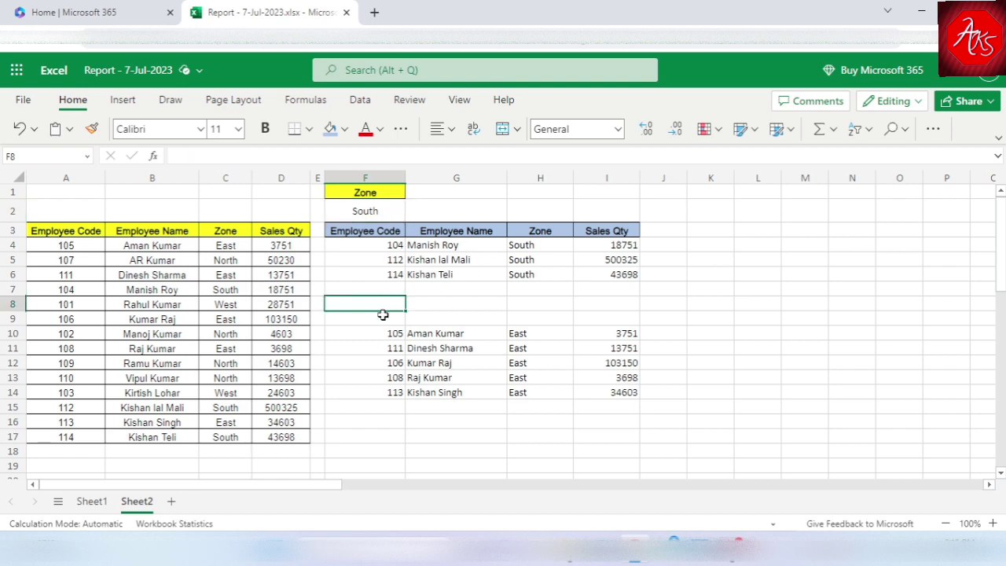
Clear the leftover East rows in F8:J14
key(shift+Right)
key(shift+Right)
key(shift+Right)
key(shift+Right)
key(shift+Down)
key(shift+Down)
key(shift+Down)
key(shift+Down)
key(shift+Down)
key(shift+Down)
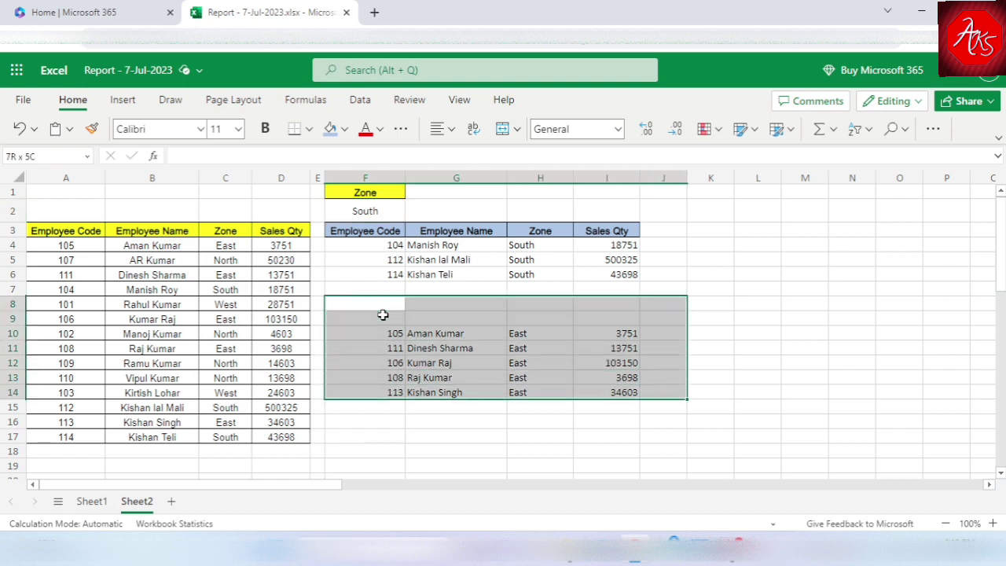
key(Delete)
key(Up)
key(Up)
key(Up)
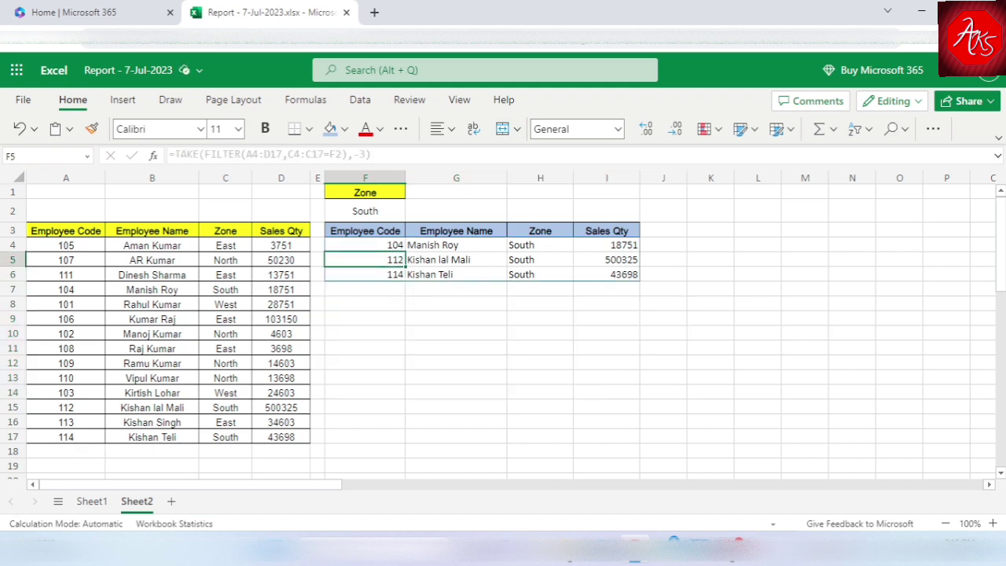
Check the source table's zone, code and name entries in C8, A5, B5 and B6
click(408, 340)
click(206, 302)
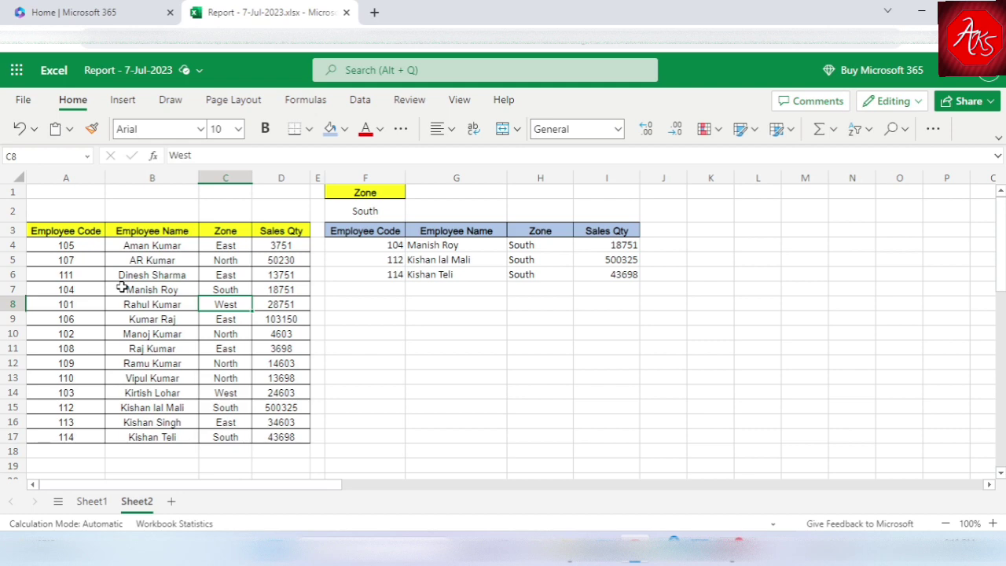
click(90, 260)
click(151, 298)
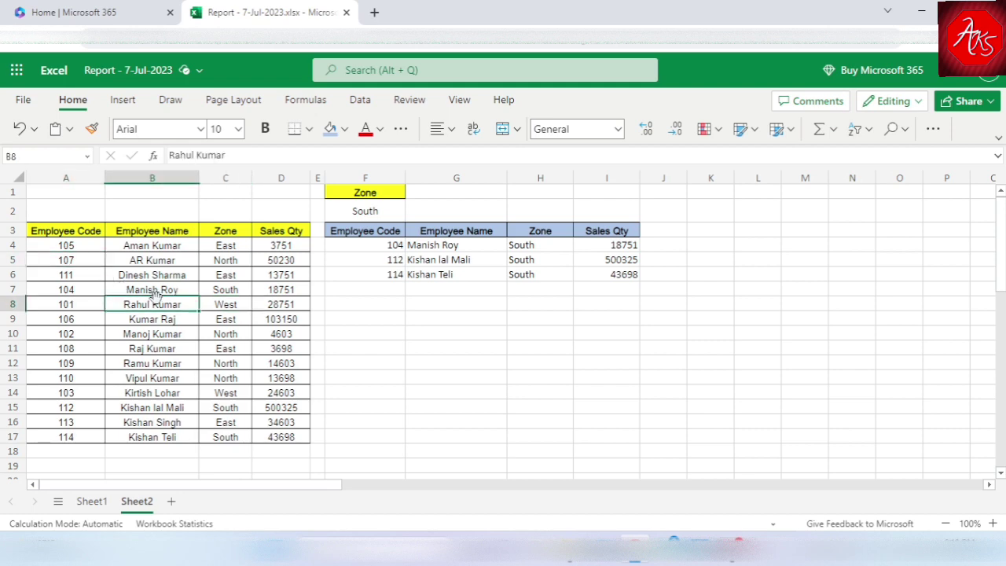
click(138, 258)
click(178, 308)
click(150, 272)
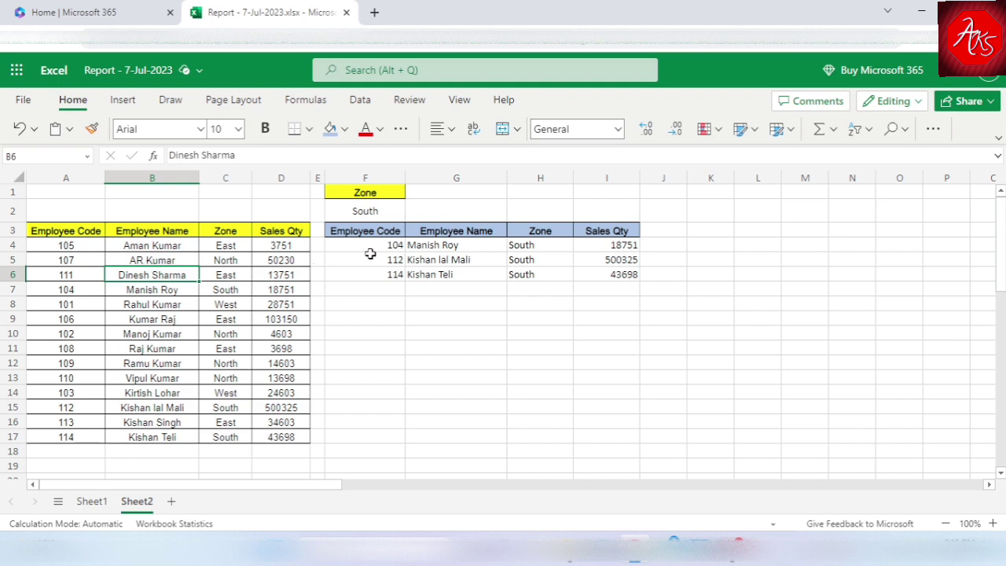
click(168, 259)
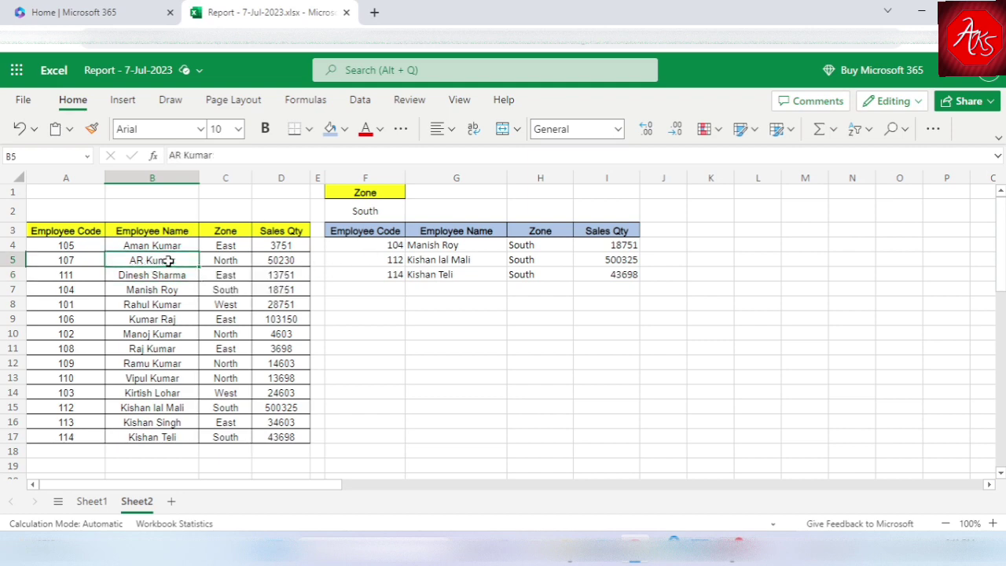
click(168, 307)
Review the South results in F4 and the emptied area, then select F9
click(416, 246)
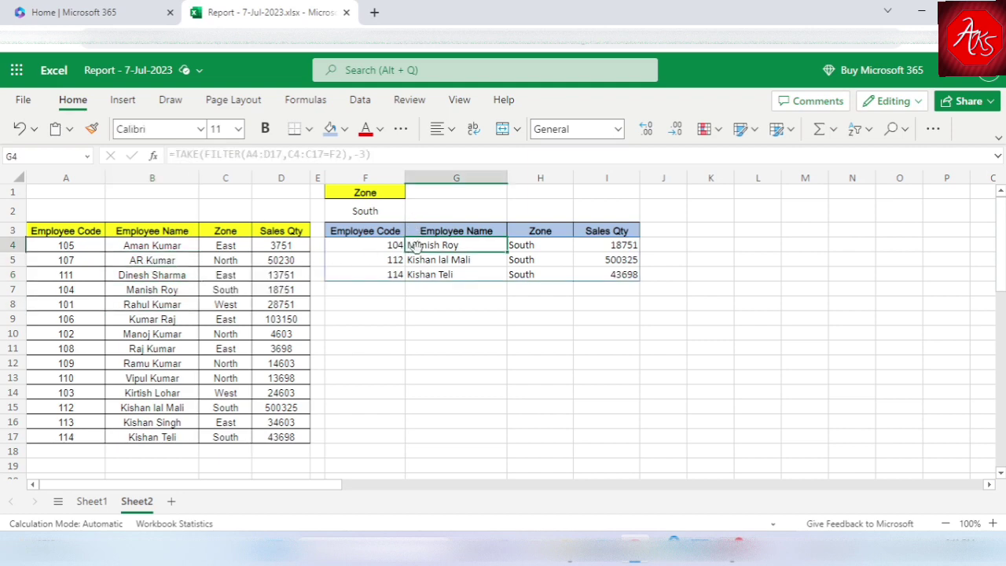
click(511, 248)
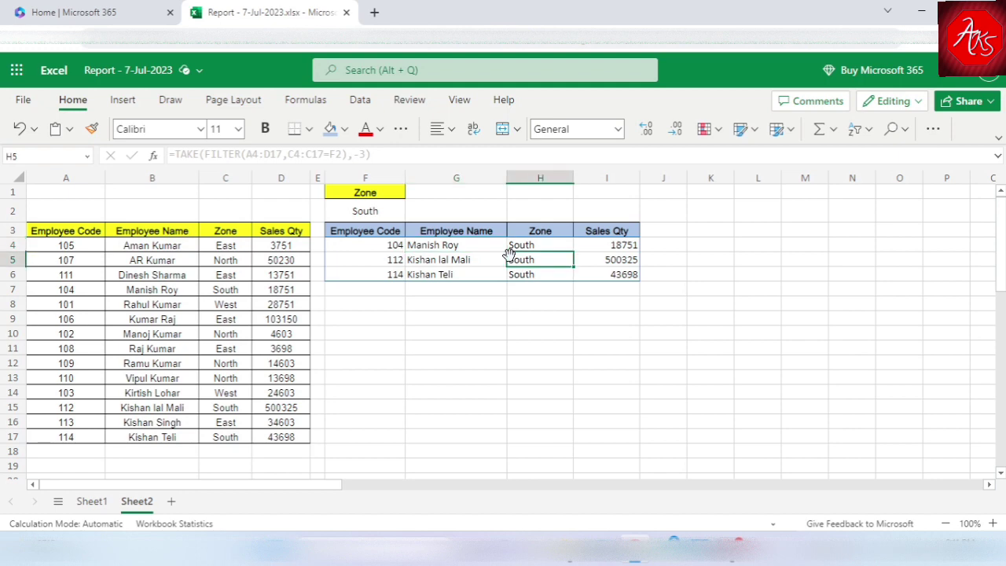
click(371, 266)
click(382, 331)
click(273, 317)
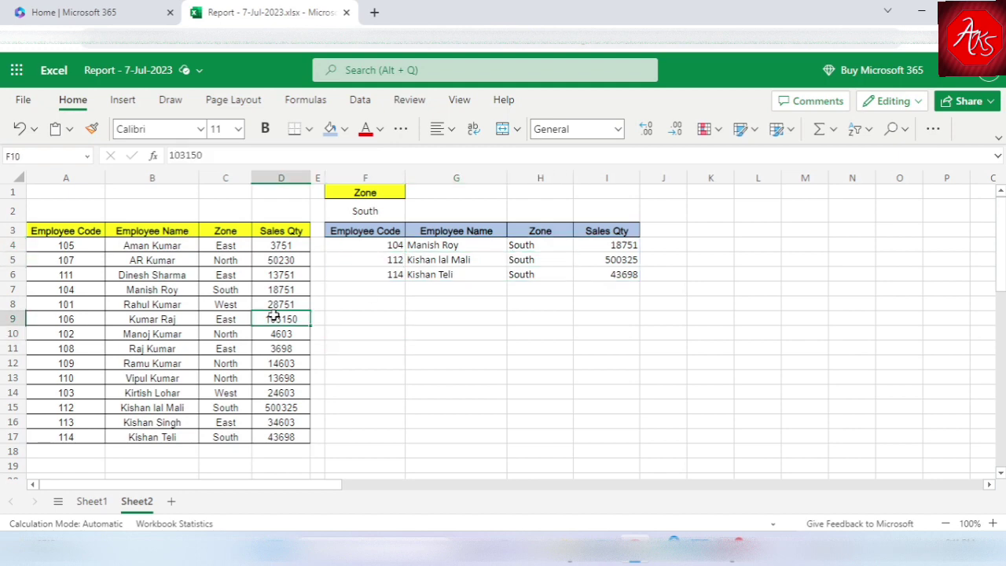
click(364, 303)
click(448, 247)
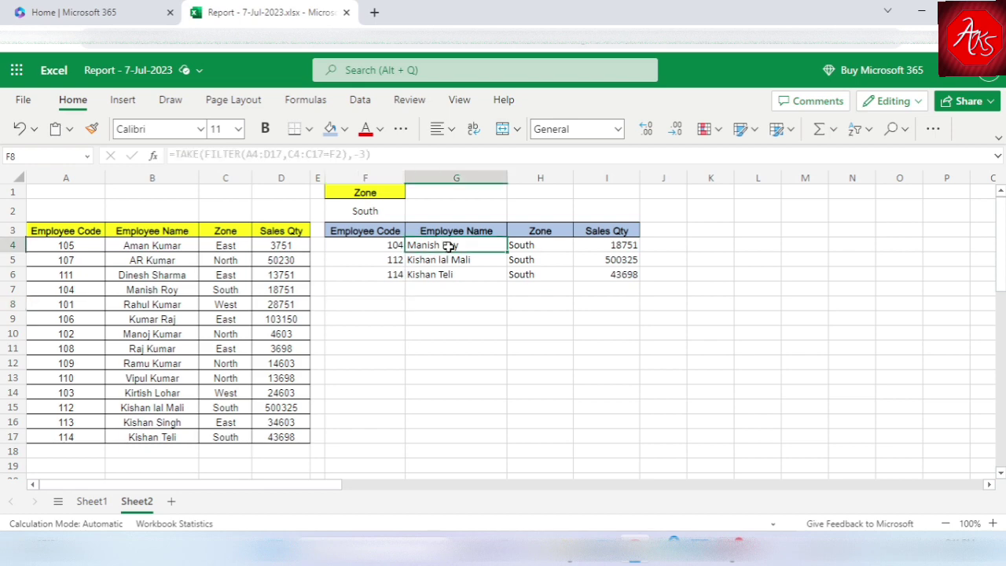
click(358, 315)
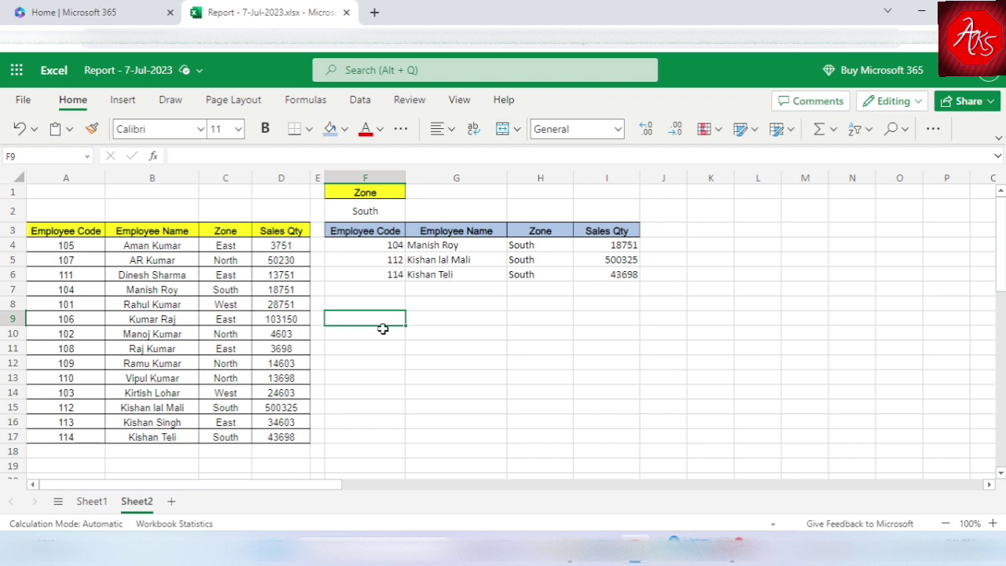
Enter =SORT(A4:D17,4,-1) in F9 to list all employees by Sales Qty, highest first
text(=SORT()
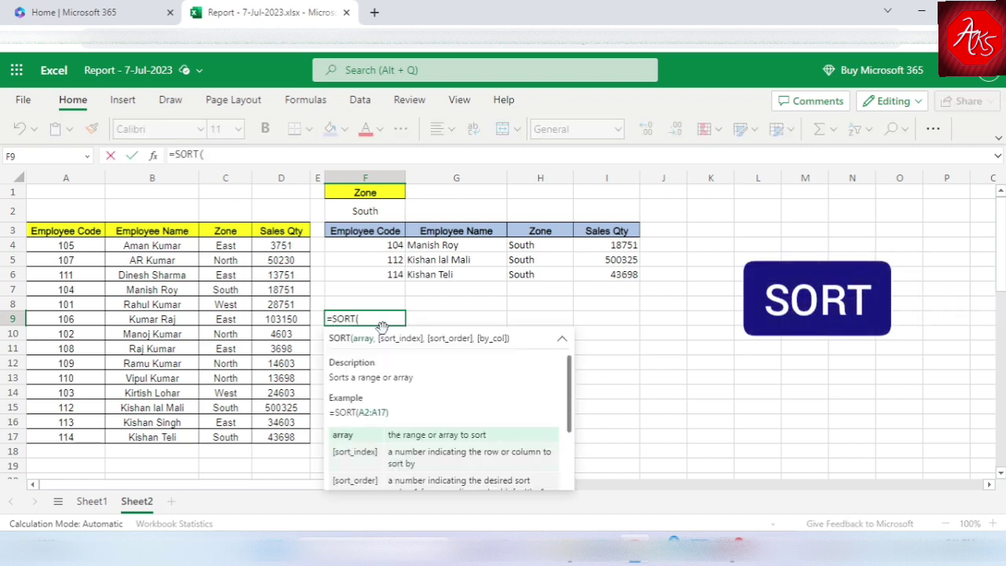
mouse_move(62, 247)
mouse_down()
mouse_move(230, 431)
mouse_move(269, 436)
mouse_up()
text(,)
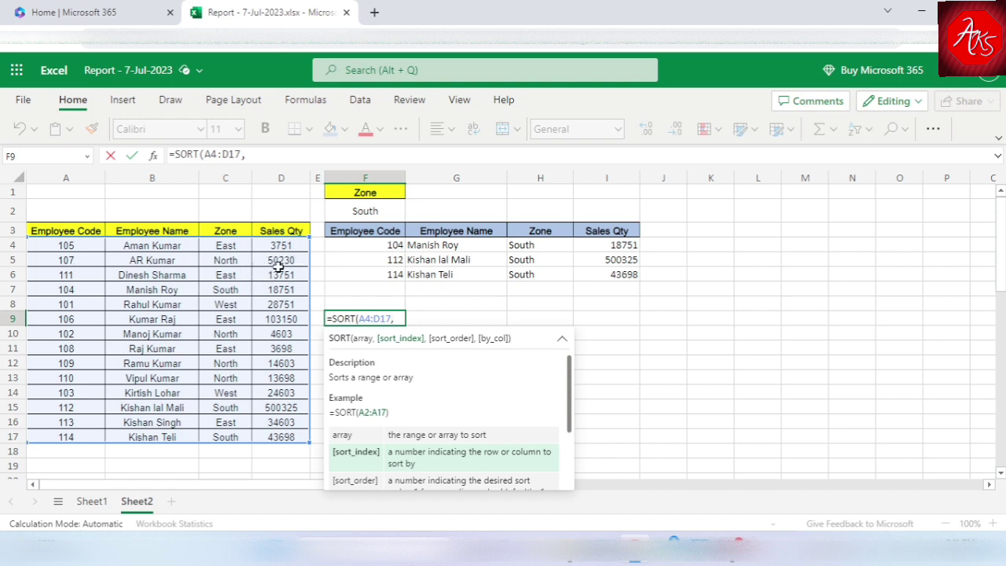
text(4,)
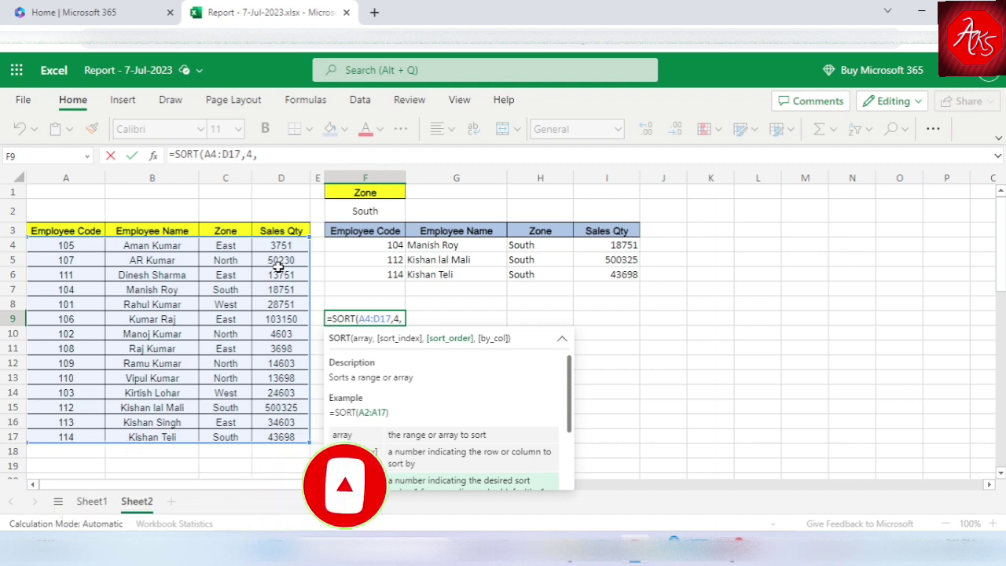
text(-1)
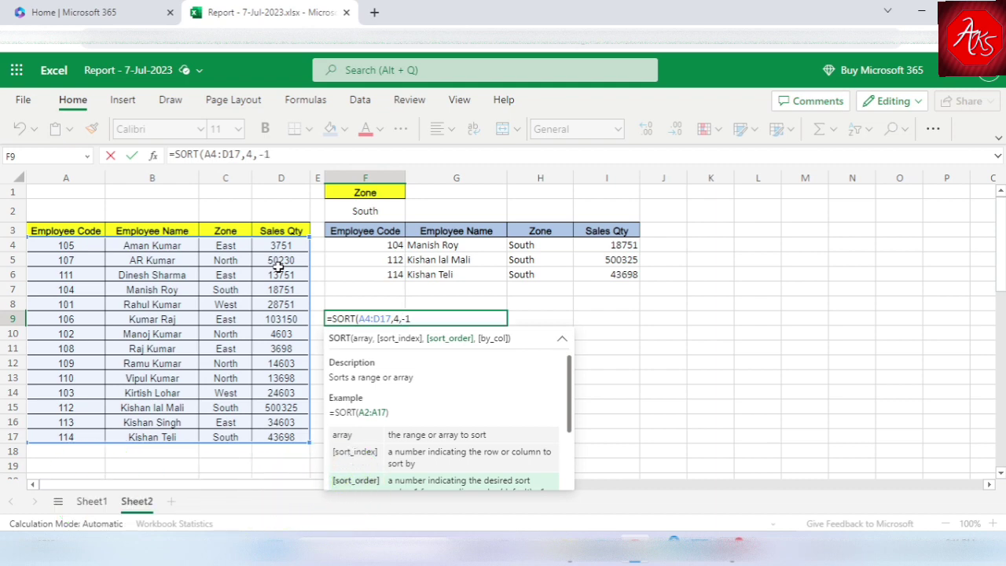
text())
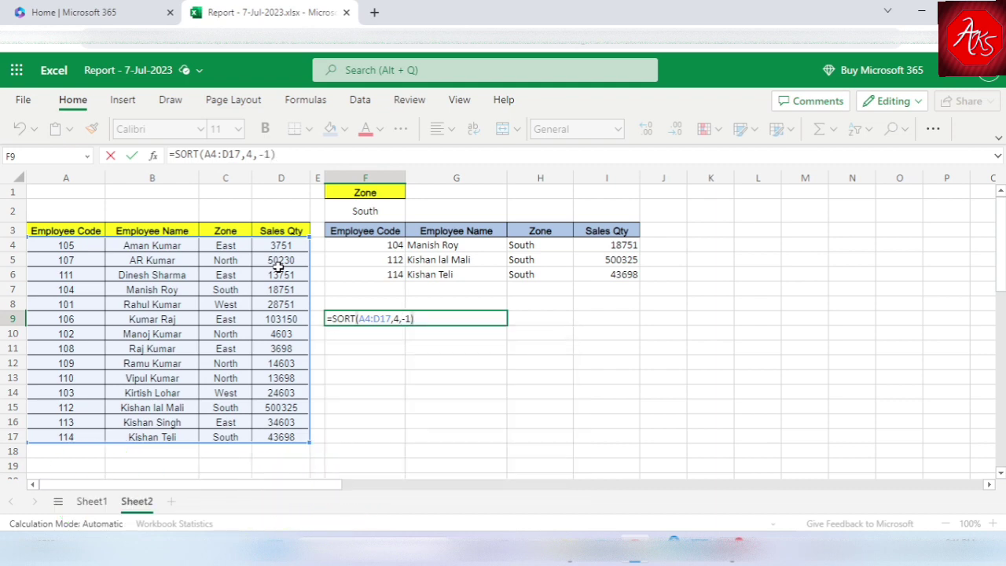
key(Return)
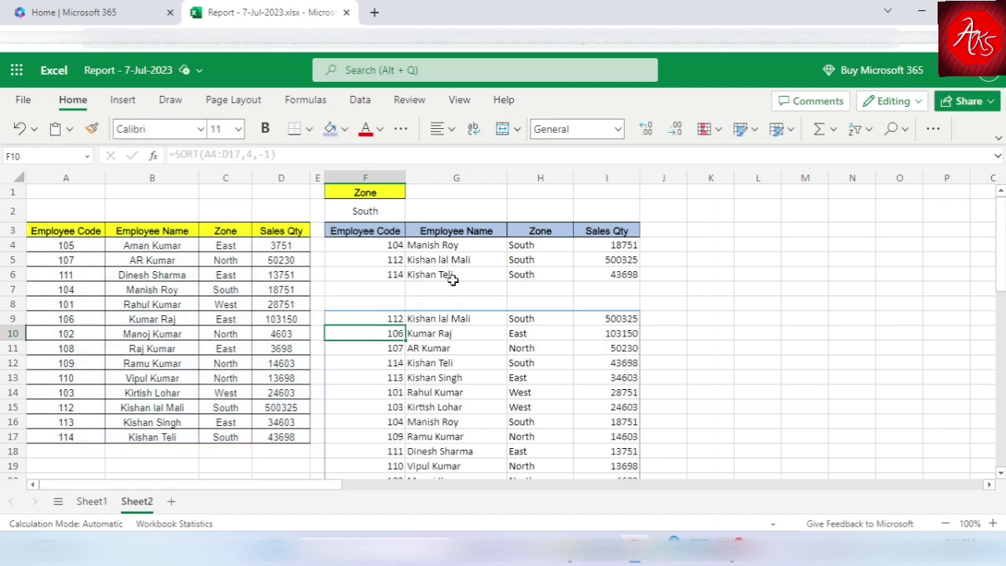
click(596, 324)
click(670, 316)
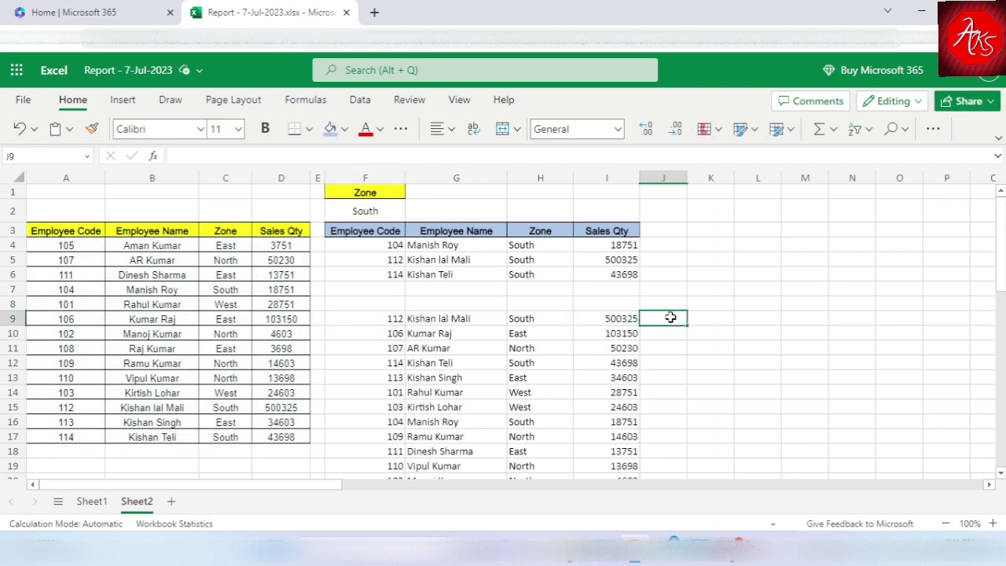
key(Left)
key(Left)
key(Right)
key(Down)
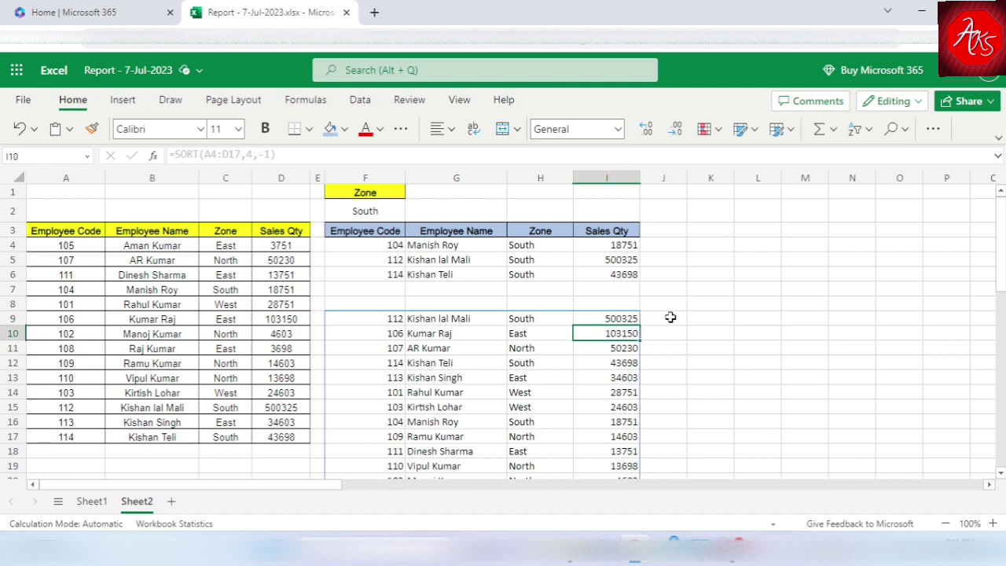
key(Down)
key(Down)
key(Up)
key(Up)
key(Left)
key(Left)
key(Left)
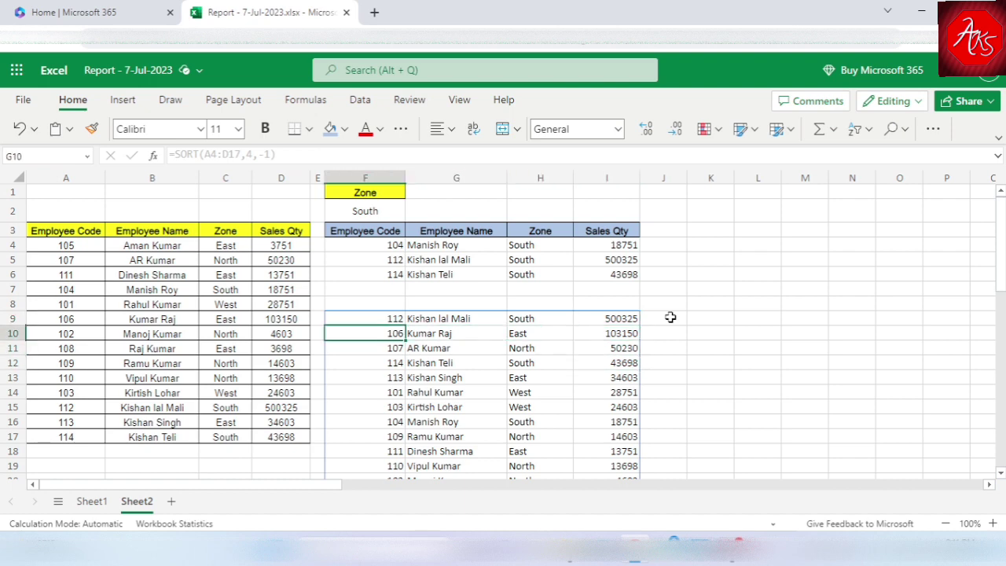
key(Up)
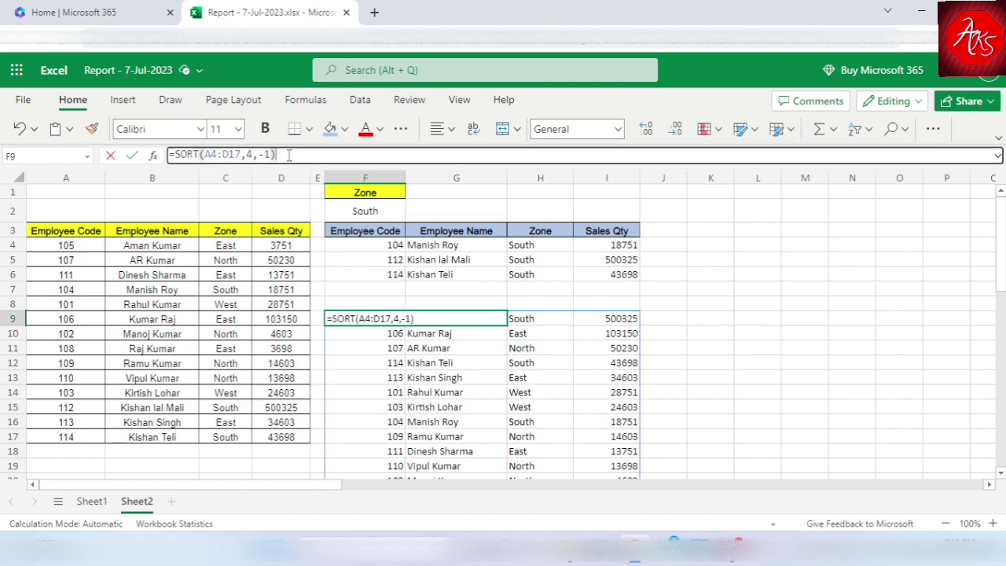
drag(287, 155, 174, 154)
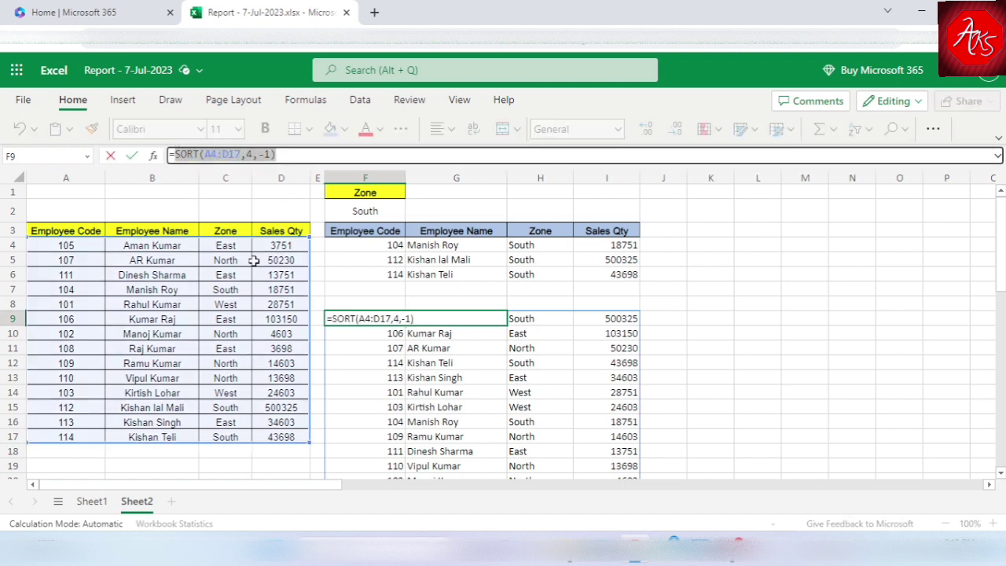
key(Escape)
Rewrite F4 as =TAKE(SORT(A4:D17,4,-1),3) to list top sellers 112, 106 and 107
click(377, 244)
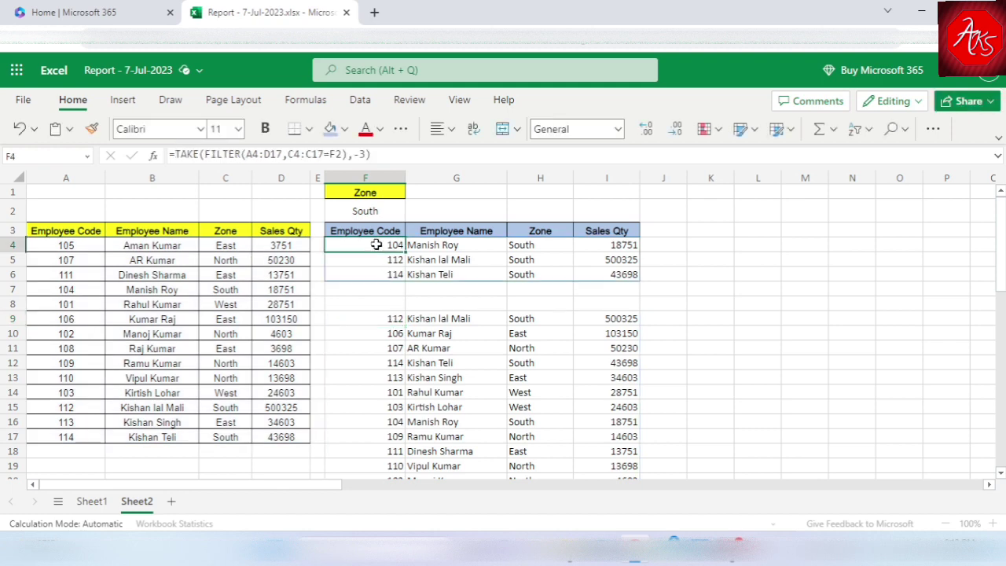
key(F2)
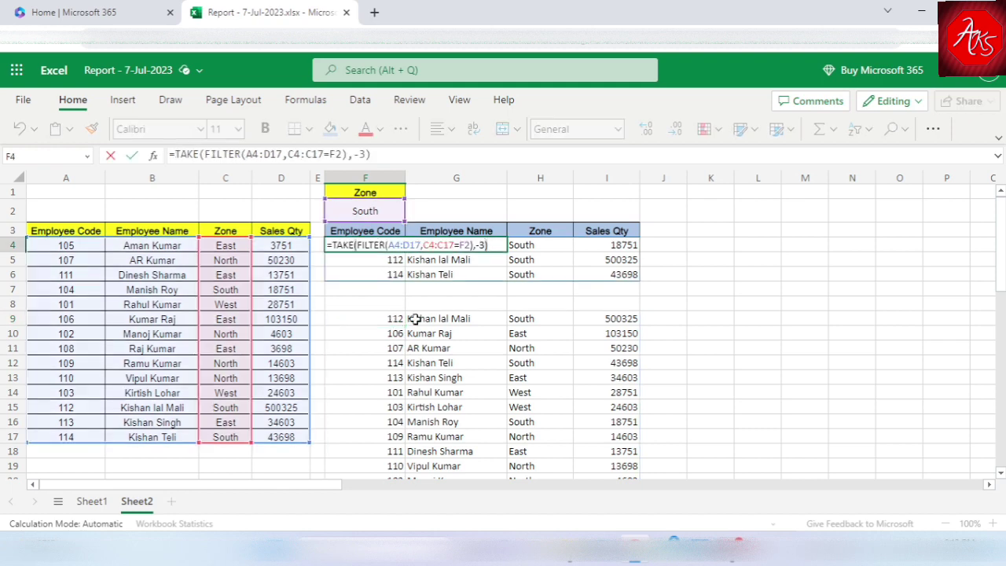
key(BackSpace)
key(BackSpace)
key(BackSpace)
key(BackSpace)
key(BackSpace)
key(BackSpace)
key(BackSpace)
key(BackSpace)
key(BackSpace)
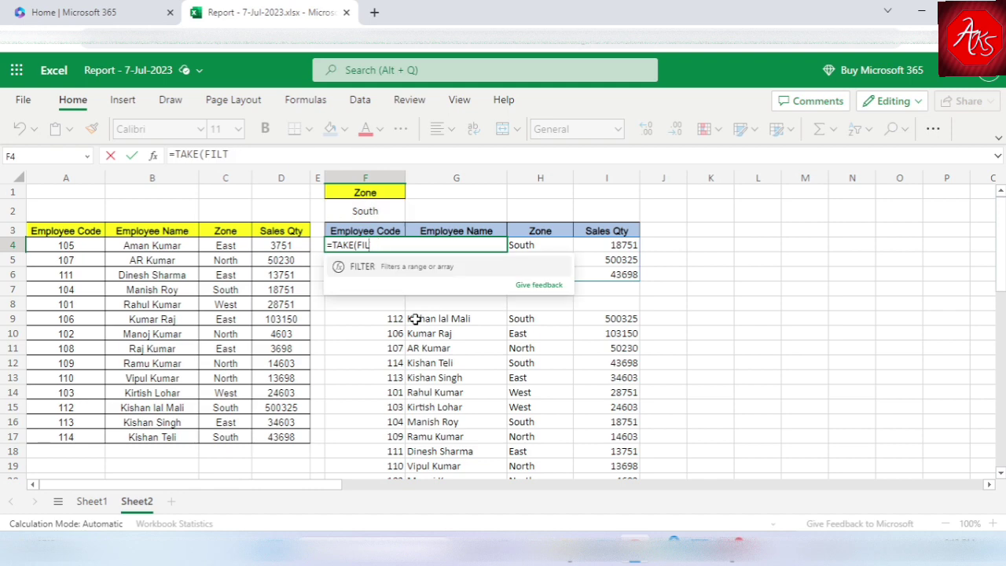
key(BackSpace)
key(BackSpace)
key(BackSpace)
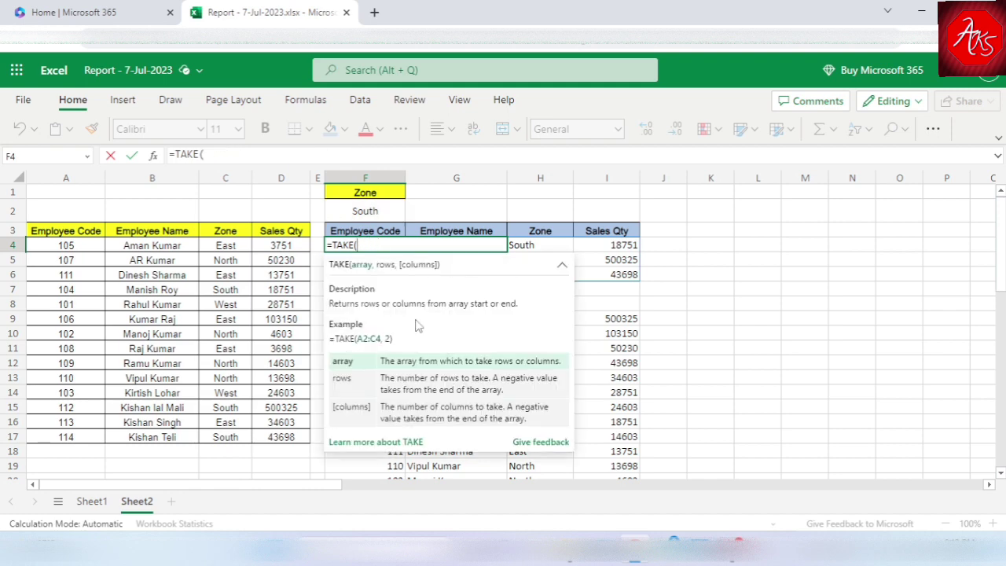
text(SORT(A4:D17,4,-1))
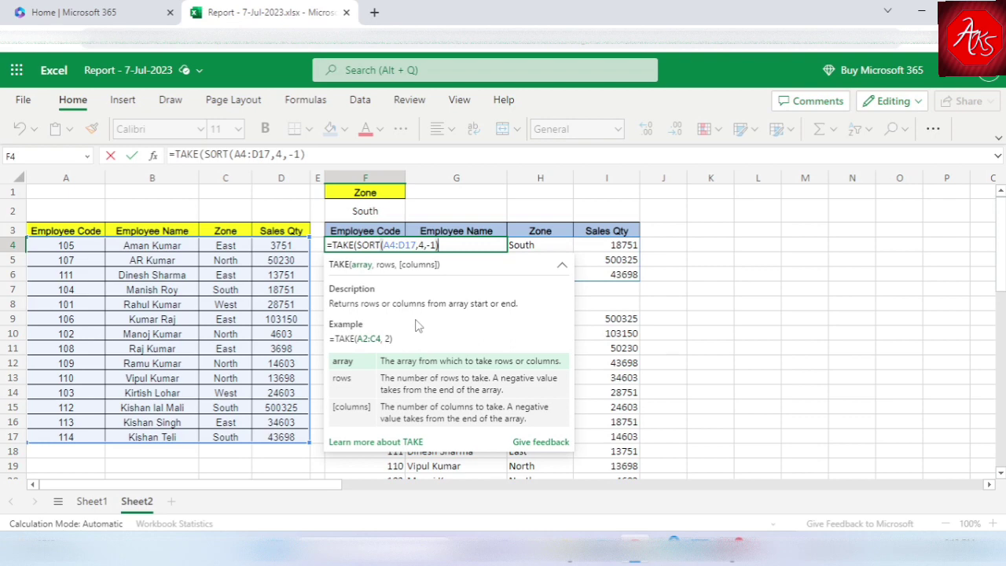
text(,3)
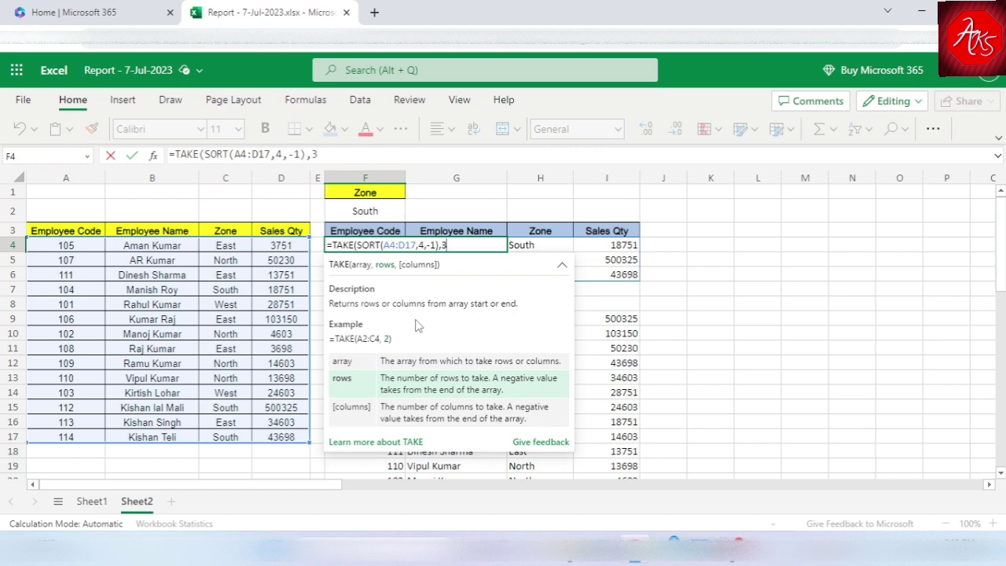
text())
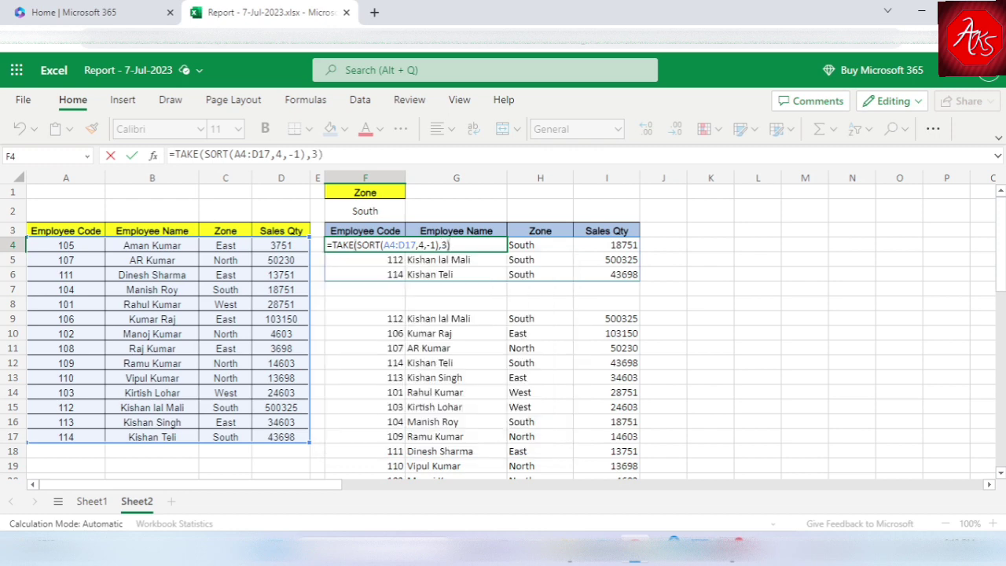
key(Return)
key(Up)
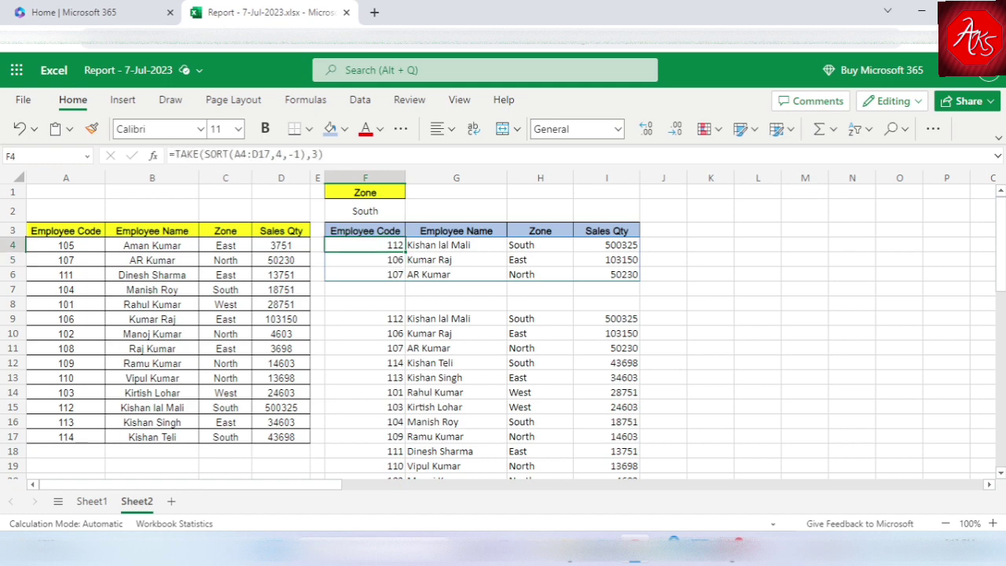
key(Right)
key(Left)
key(Right)
key(Right)
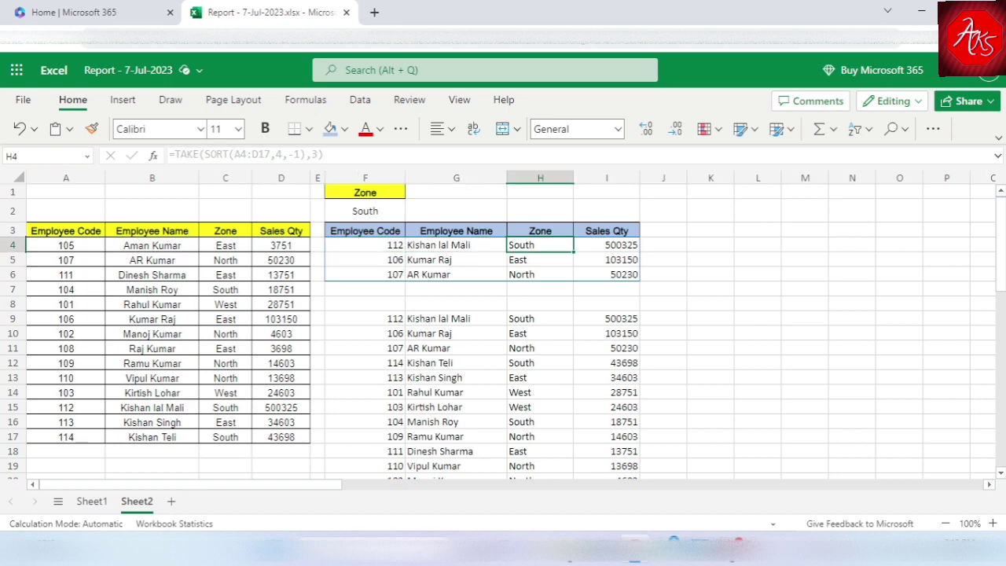
key(Right)
key(Left)
key(Left)
key(Left)
key(Right)
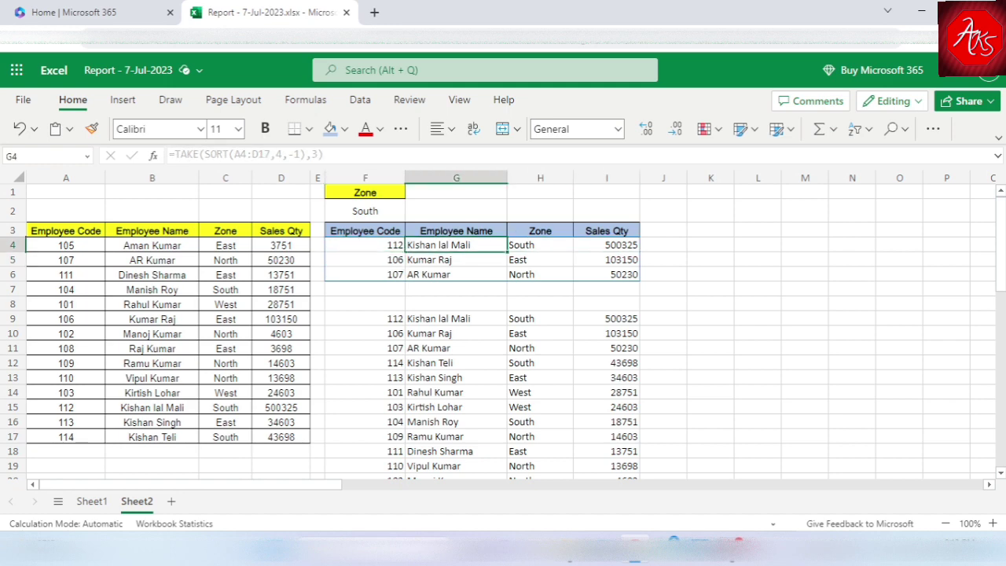
key(Left)
key(Right)
click(236, 264)
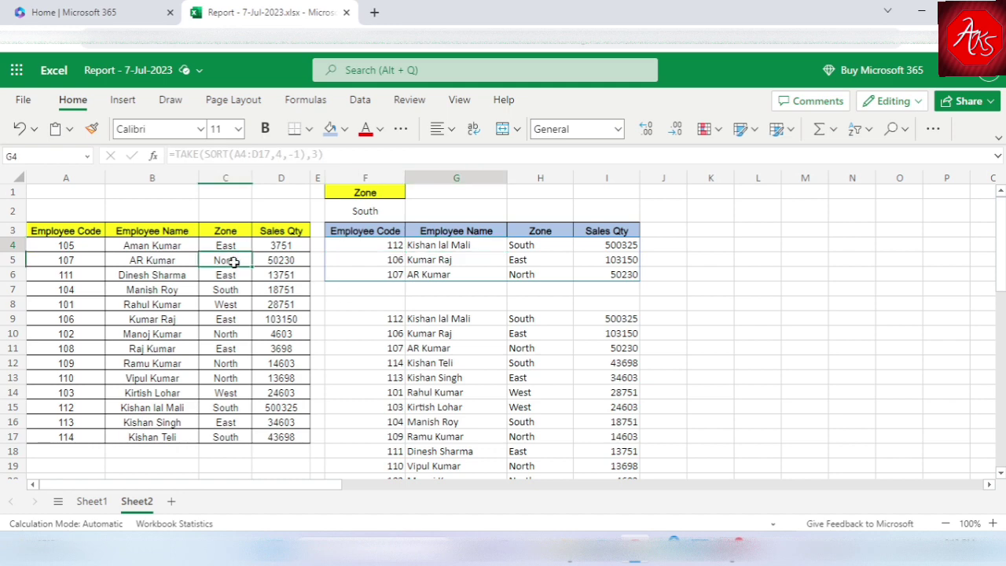
click(280, 301)
click(284, 347)
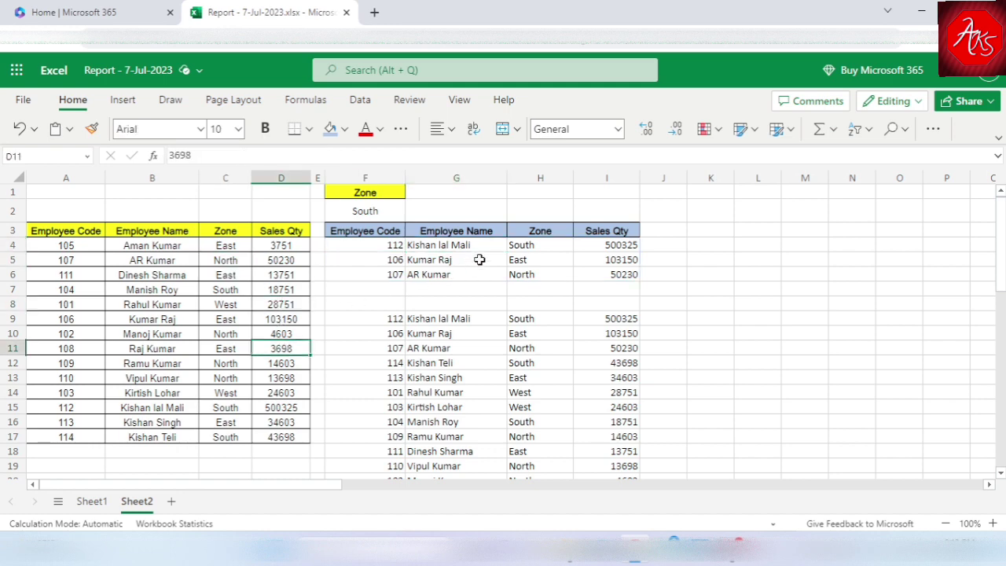
click(503, 246)
click(591, 245)
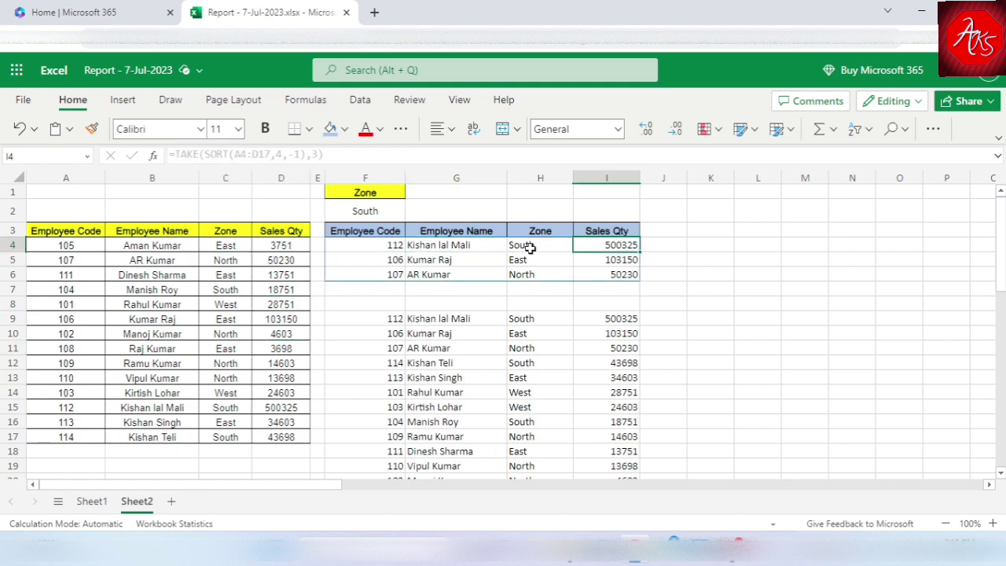
click(389, 245)
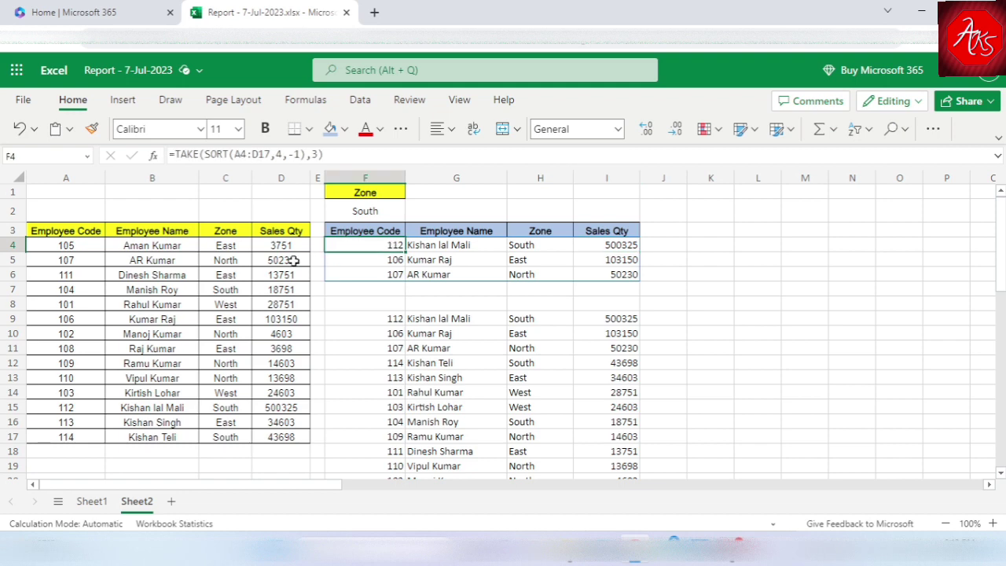
Change F4 to =TAKE(SORT(A4:D17,4,-1),-3), returning lowest sellers 102, 105 and 108
key(F2)
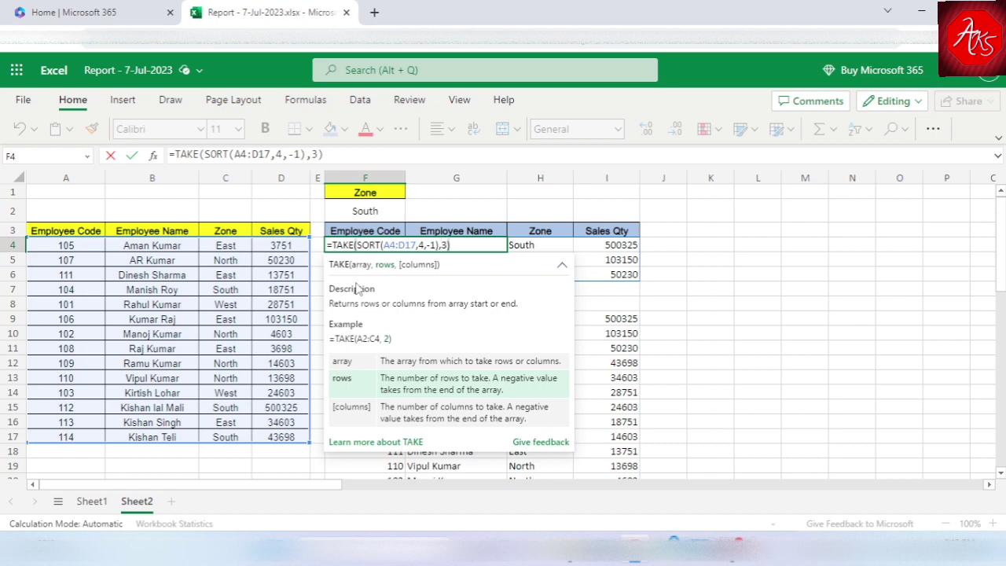
text(-)
key(Return)
key(Right)
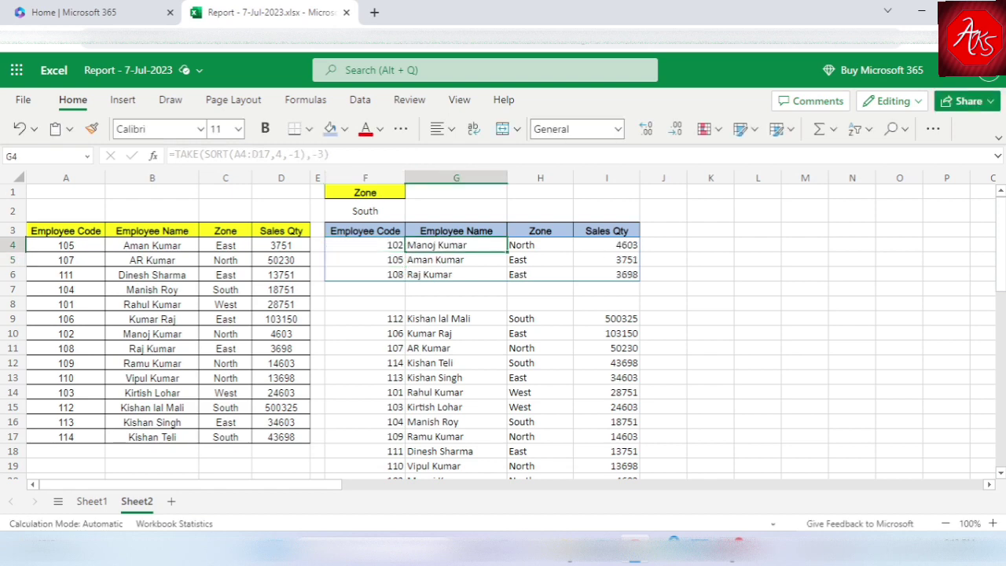
key(Right)
key(Right)
key(Left)
key(Left)
key(Left)
key(Right)
key(Right)
key(Right)
key(Left)
key(Left)
key(Left)
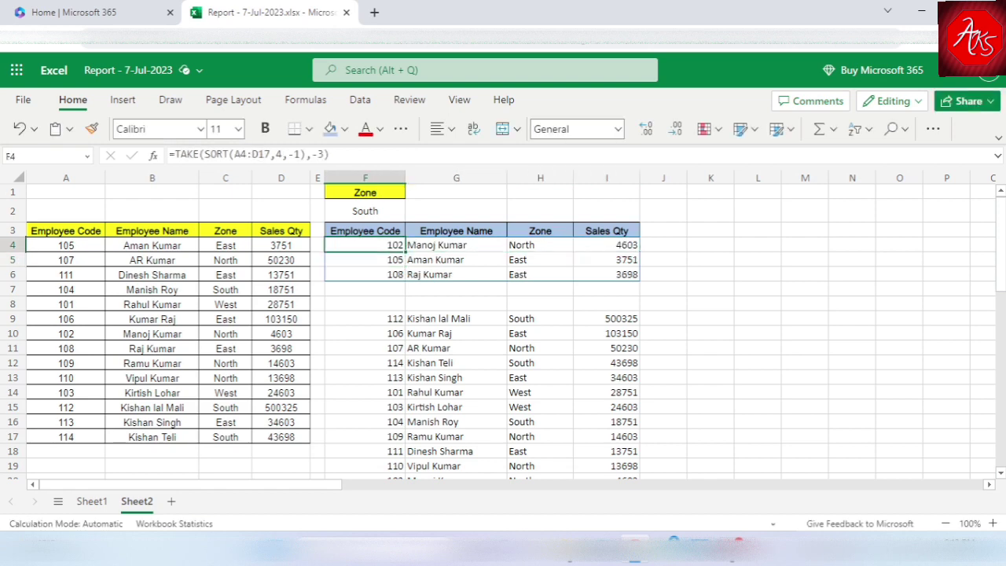
key(Down)
key(Down)
key(Down)
key(Down)
Clear the helper SORT list spilling from F9 and return to the F4 result
drag(365, 304, 607, 318)
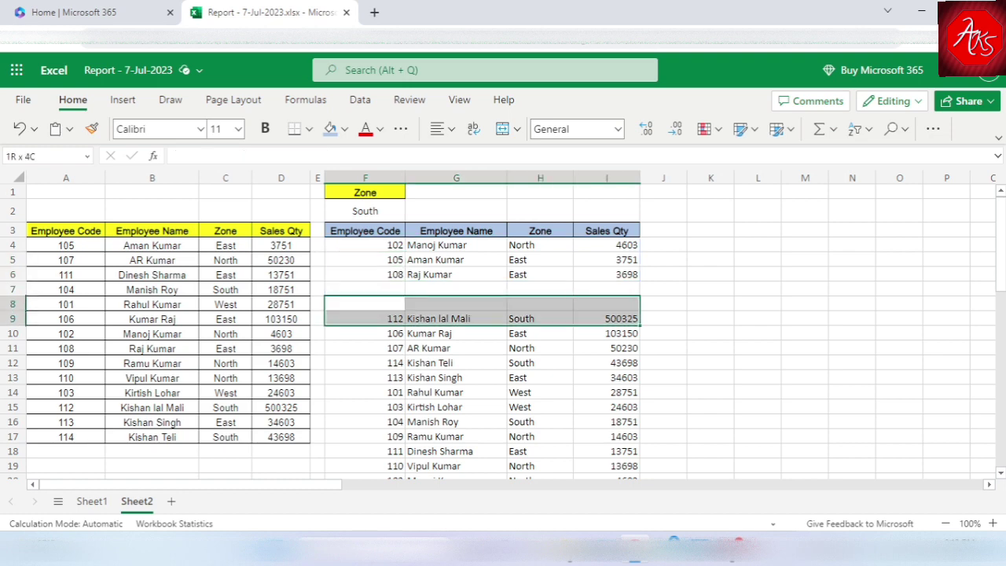
key(ctrl+shift+Down)
key(Delete)
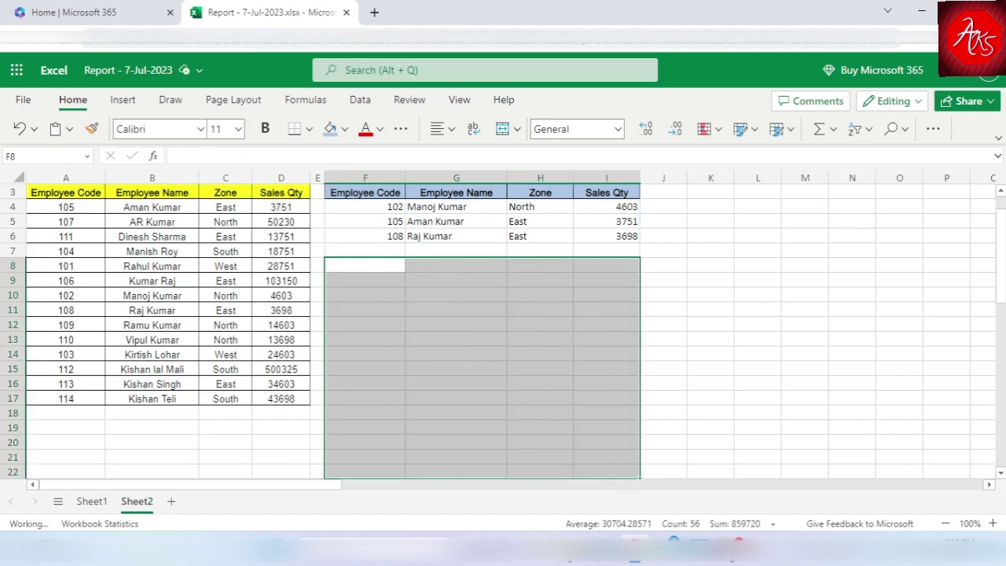
key(ctrl+Up)
key(ctrl+Up)
key(ctrl+Up)
key(Down)
key(Down)
key(Down)
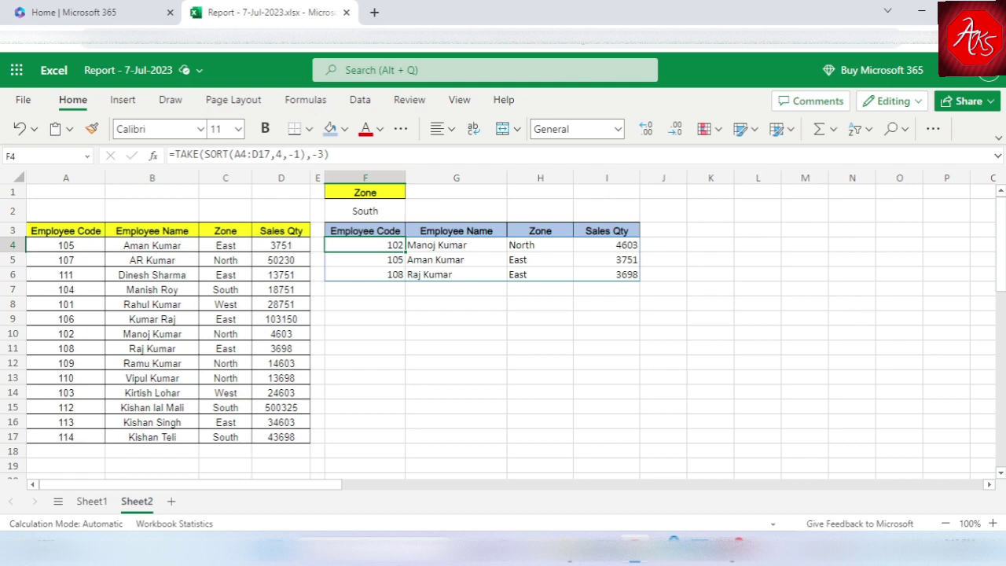